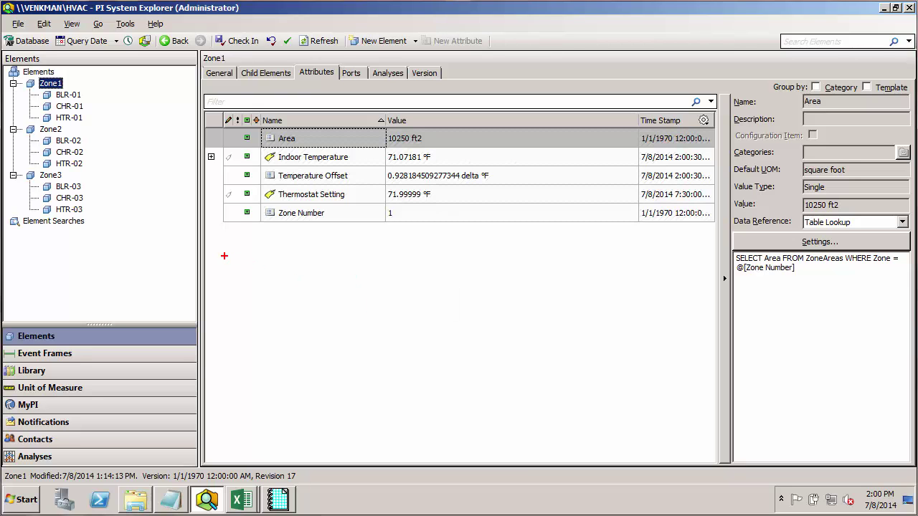
- Inspect the CHR-01 element's Power attribute under Zone1 and highlight the J120 part of its PI point reference
mouse_move(26, 77)
left_mouse_down()
mouse_move(76, 154)
mouse_move(92, 216)
left_mouse_up()
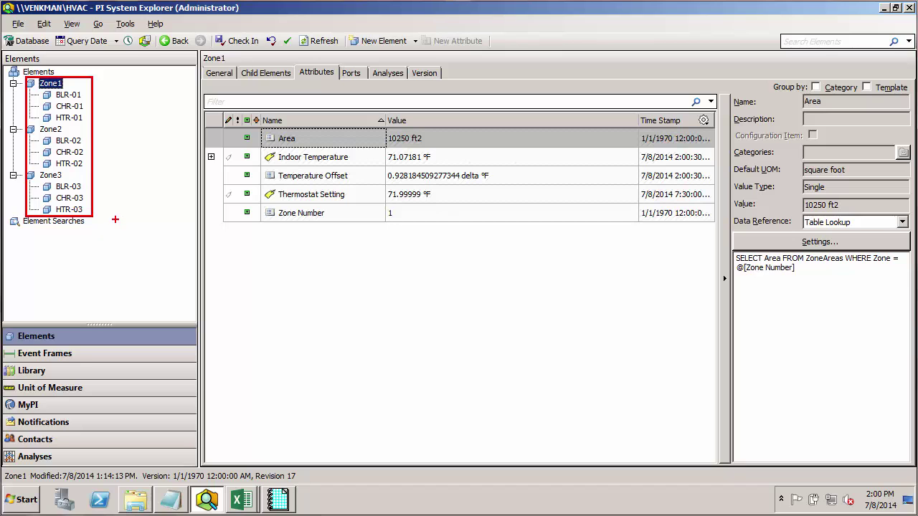
key("Escape")
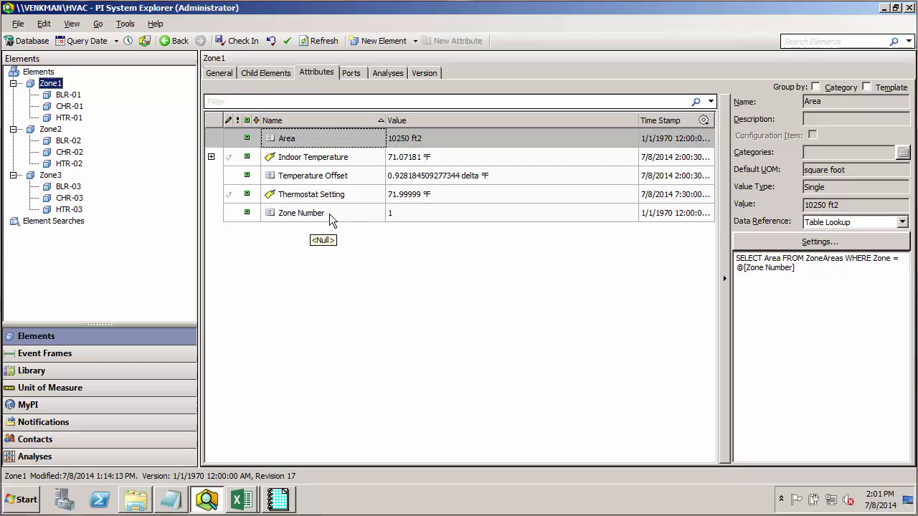
left_click(72, 106)
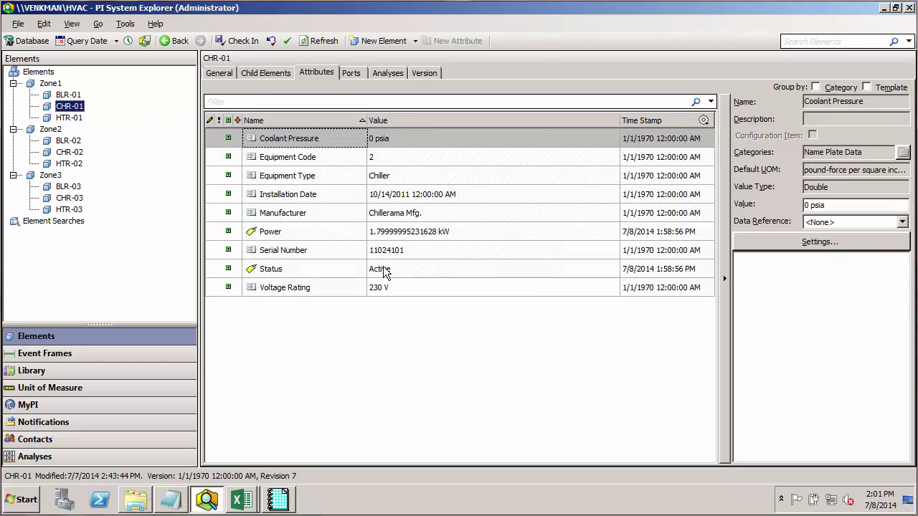
left_click(411, 243)
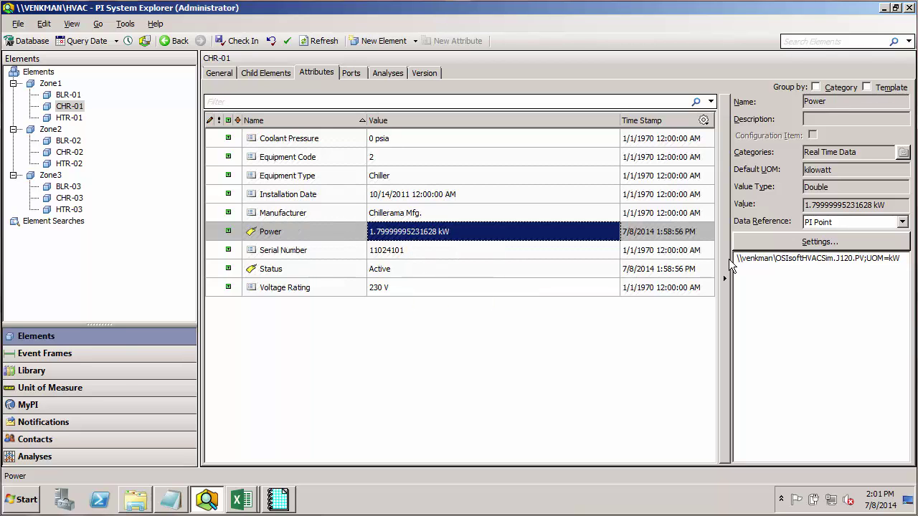
left_click_drag(835, 258, 857, 257)
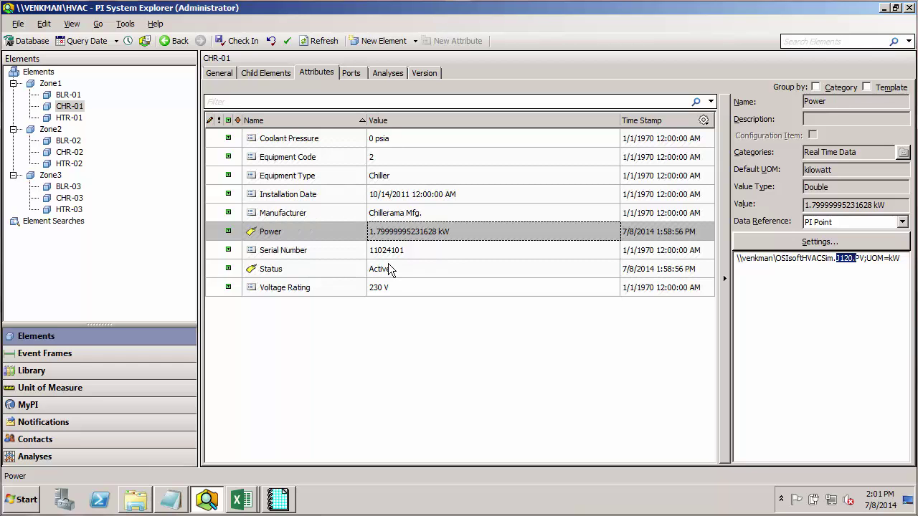
left_click(65, 370)
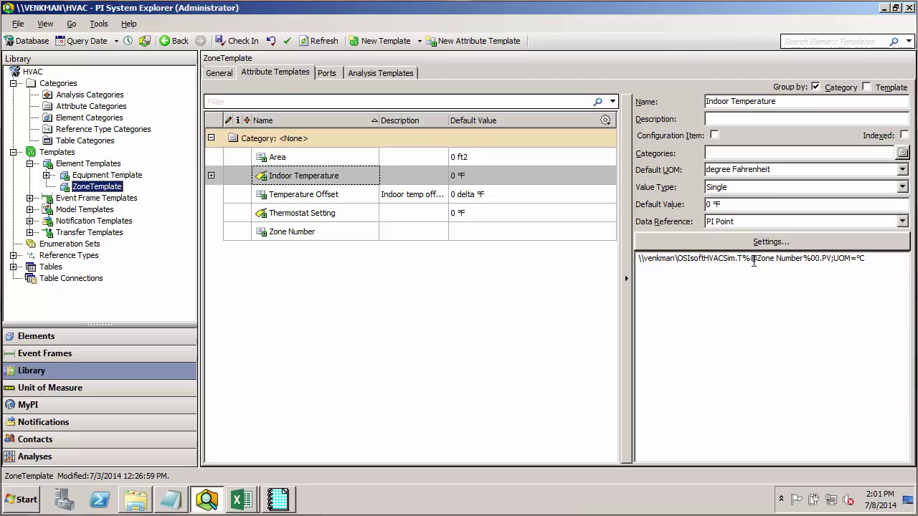
mouse_move(775, 261)
left_click_drag(738, 258, 811, 257)
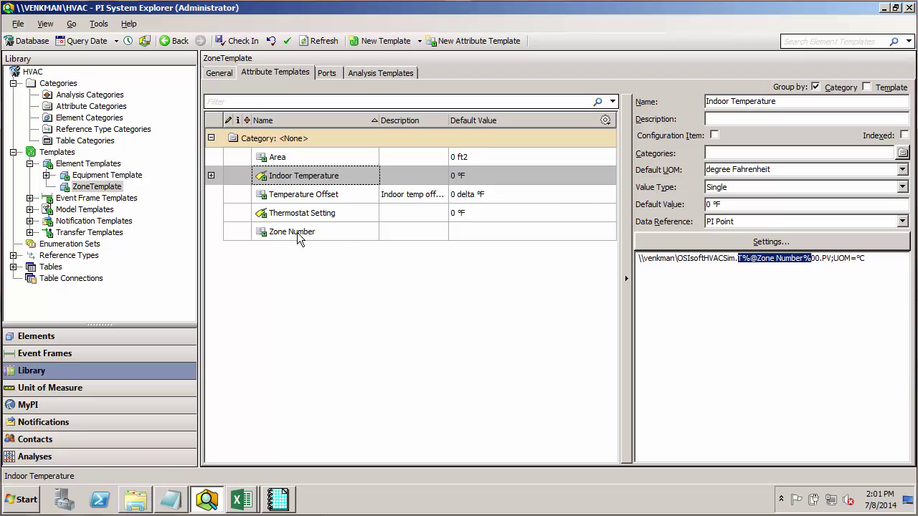
- Examine the Equipment Template's Power tag reference, highlighting its second digit, and the Equipment Code attribute's table lookup
left_click(143, 181)
left_click(308, 289)
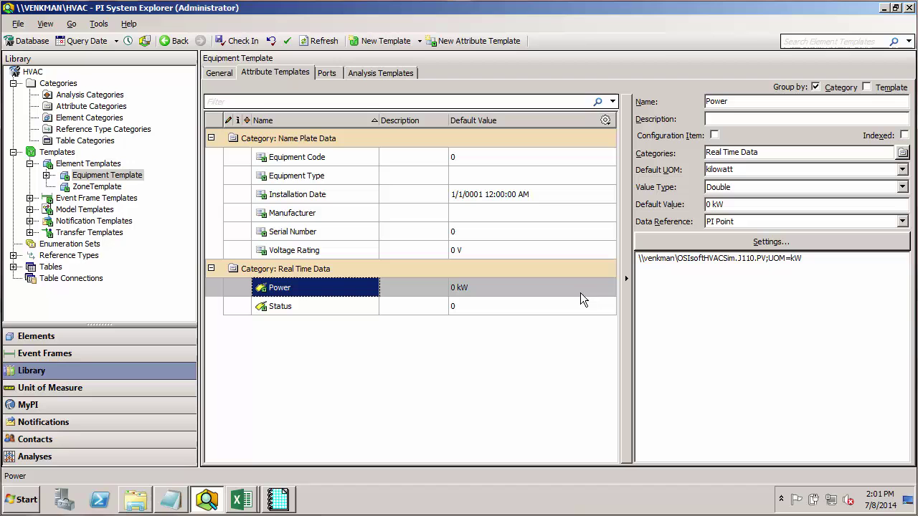
mouse_move(748, 258)
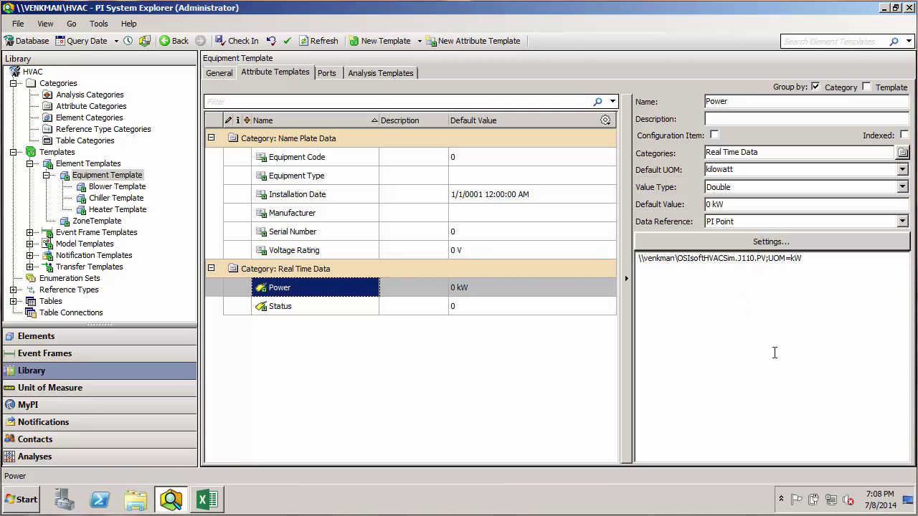
left_click(162, 181)
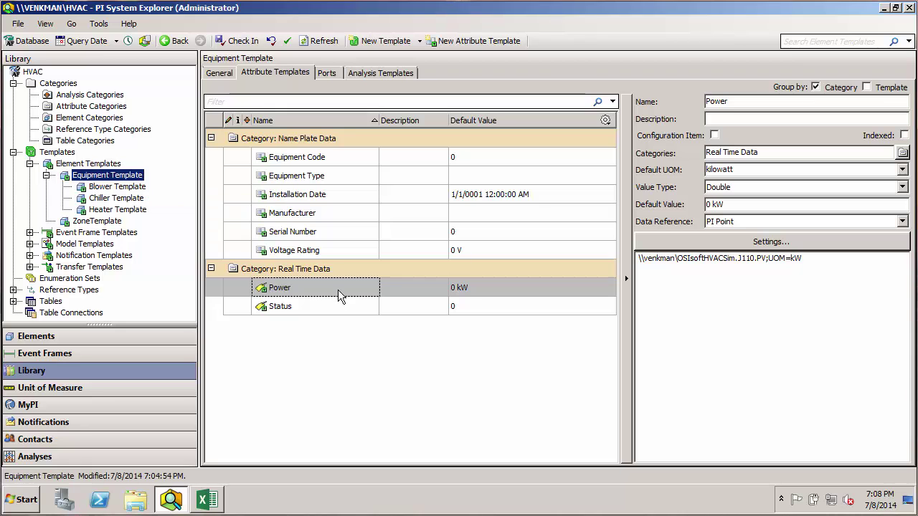
left_click(340, 297)
left_click(339, 296)
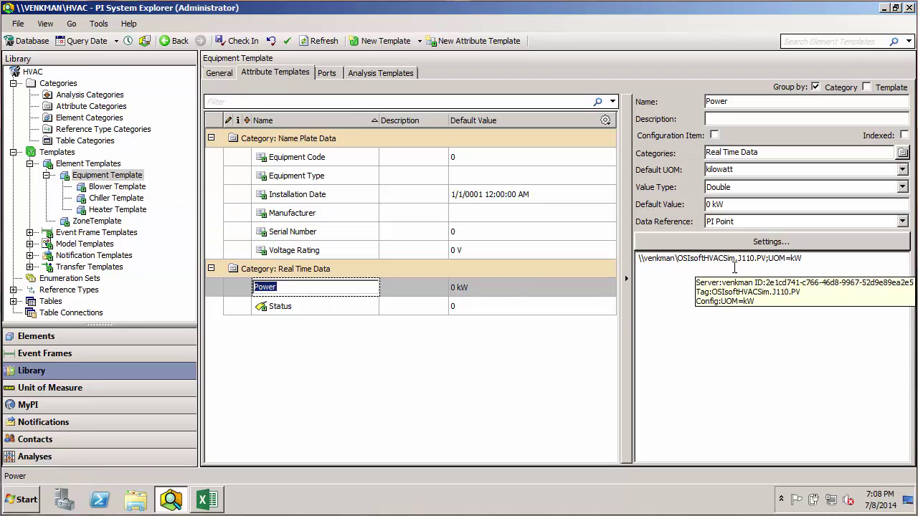
left_click(742, 258)
left_click_drag(742, 258, 750, 258)
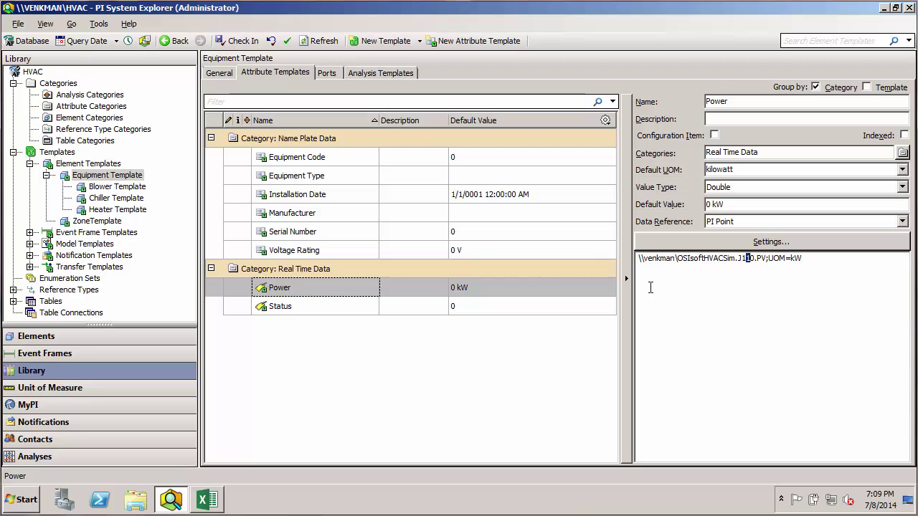
left_click(329, 158)
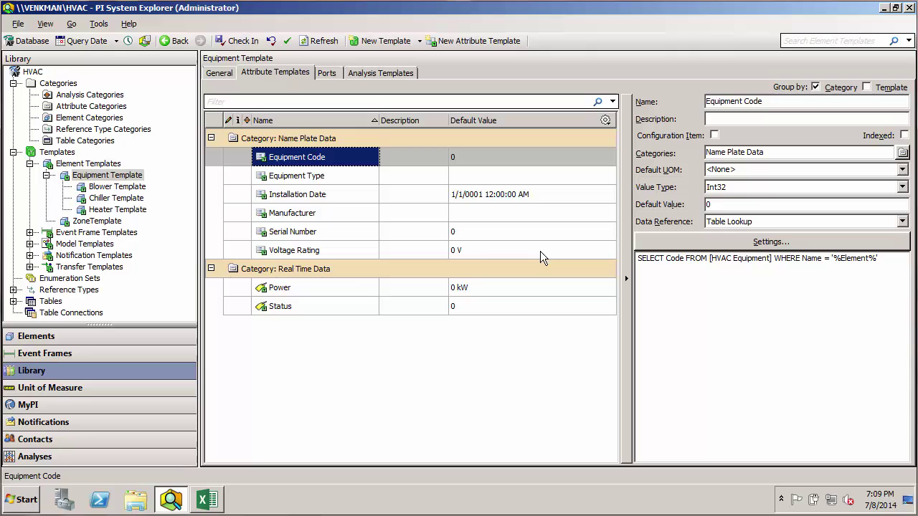
left_click(349, 289)
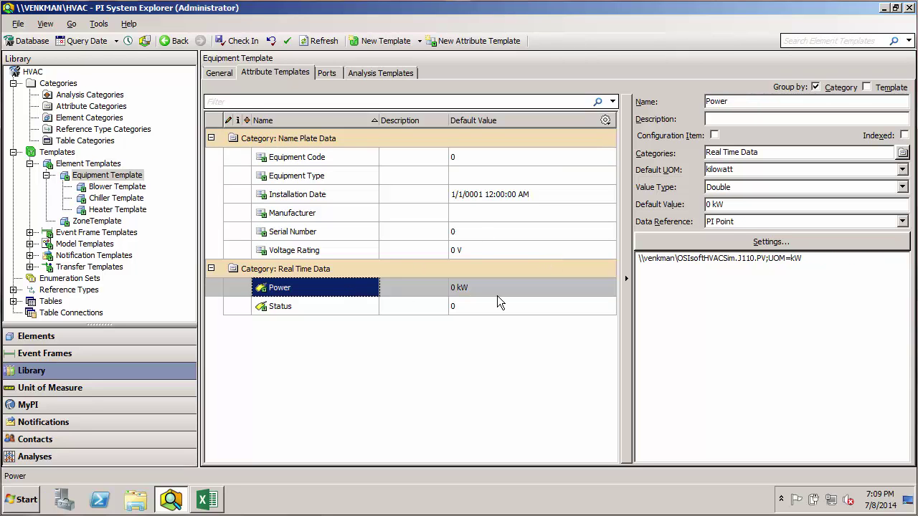
- Review the substitution syntax in the ZoneTemplate's Indoor Temperature reference, highlighting the %@ prefix and the Zone Number attribute name
left_click(109, 224)
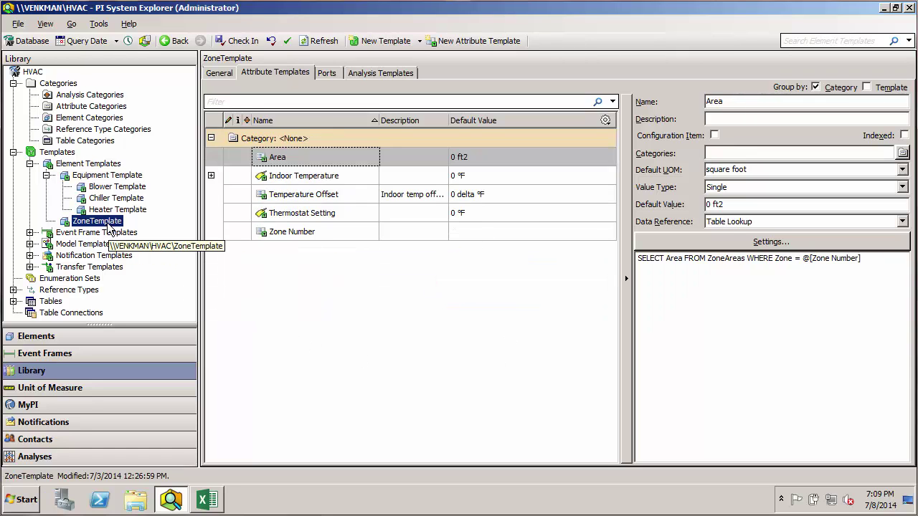
left_click(343, 179)
mouse_move(747, 260)
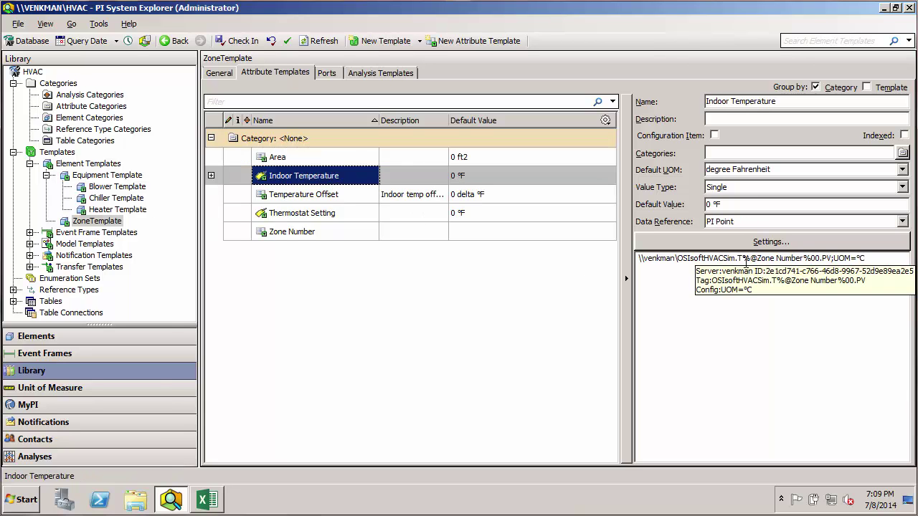
left_click_drag(742, 258, 754, 258)
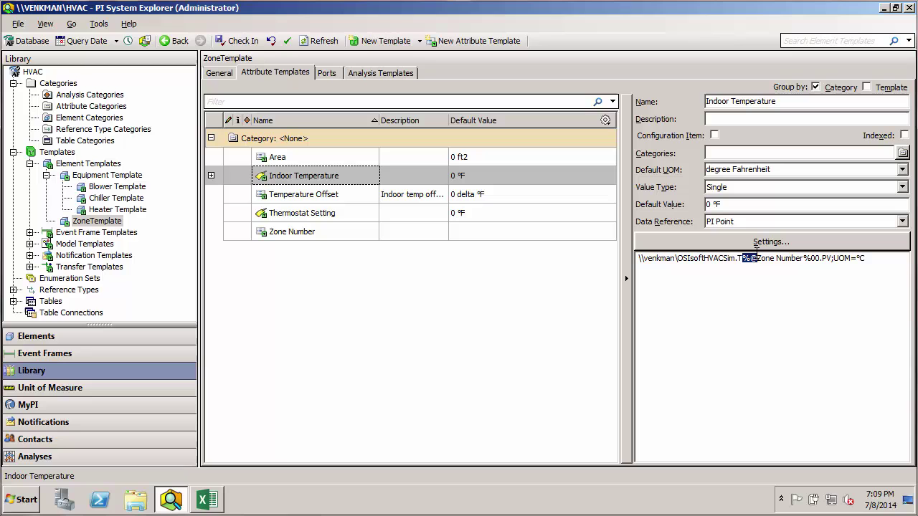
left_click_drag(758, 258, 805, 259)
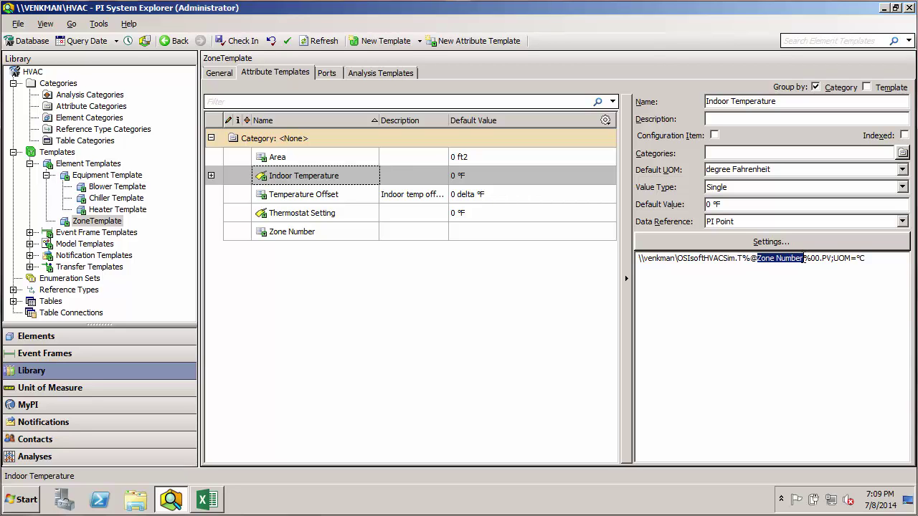
left_click(805, 259)
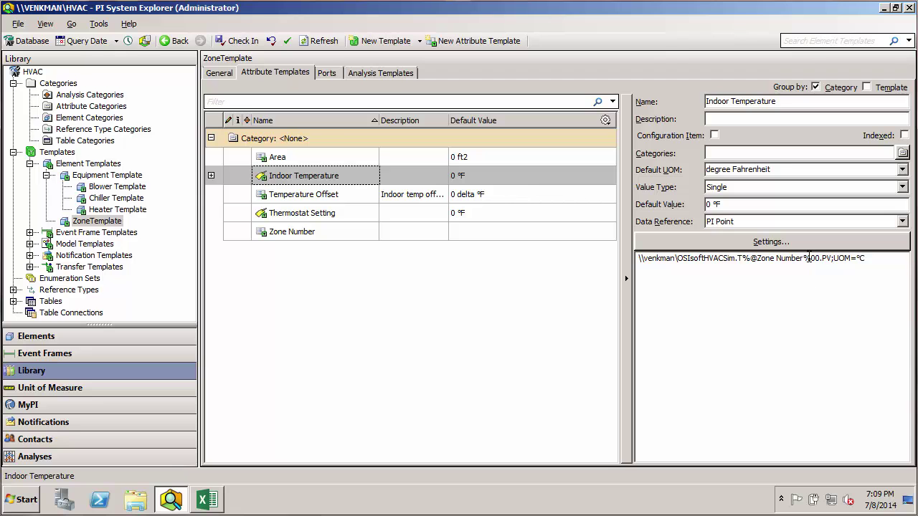
left_click(106, 176)
left_click(341, 287)
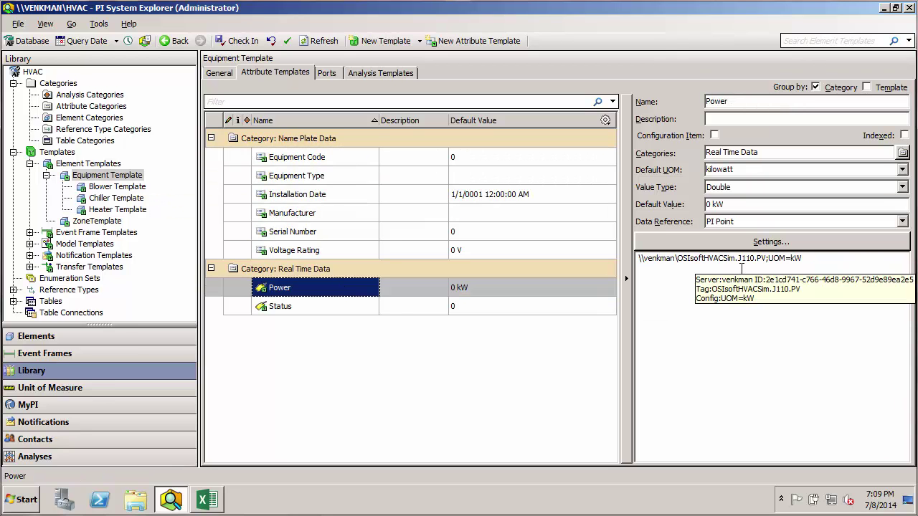
left_click(748, 259)
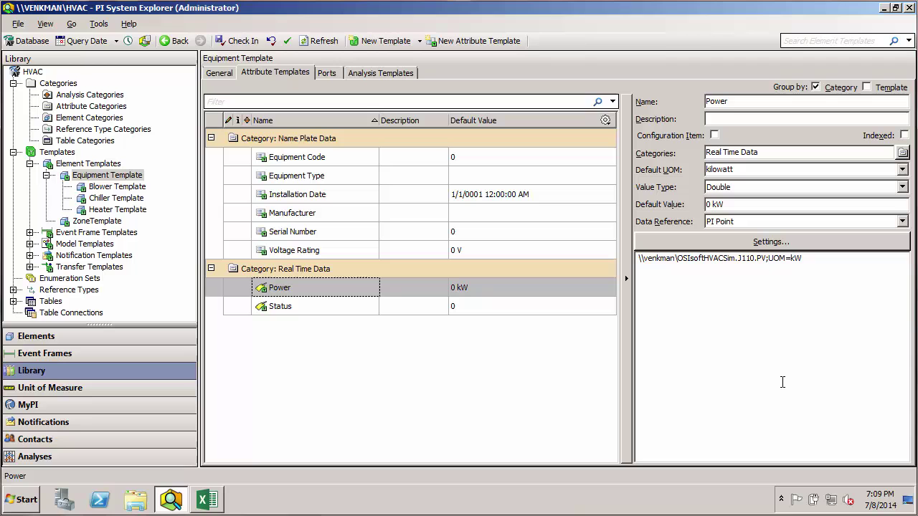
key("BackSpace")
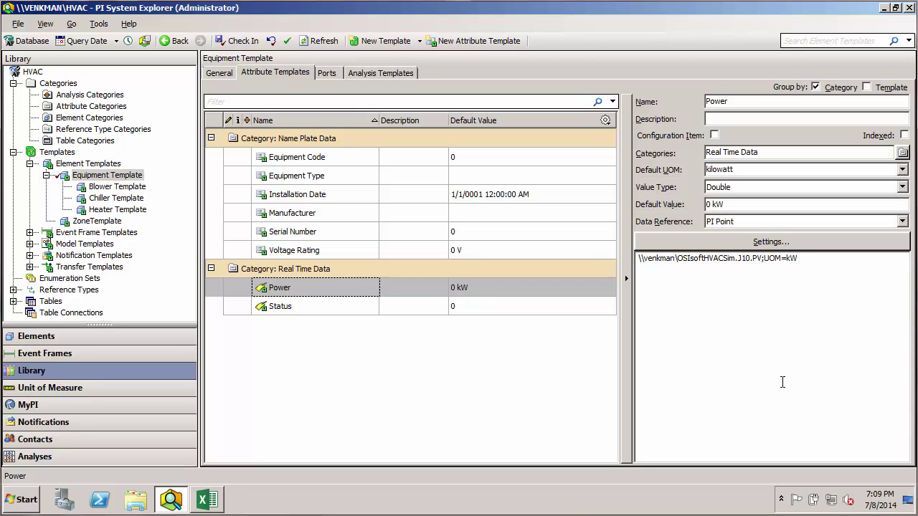
type("%")
type("@")
type("Equo")
type("ment ")
type("Code%")
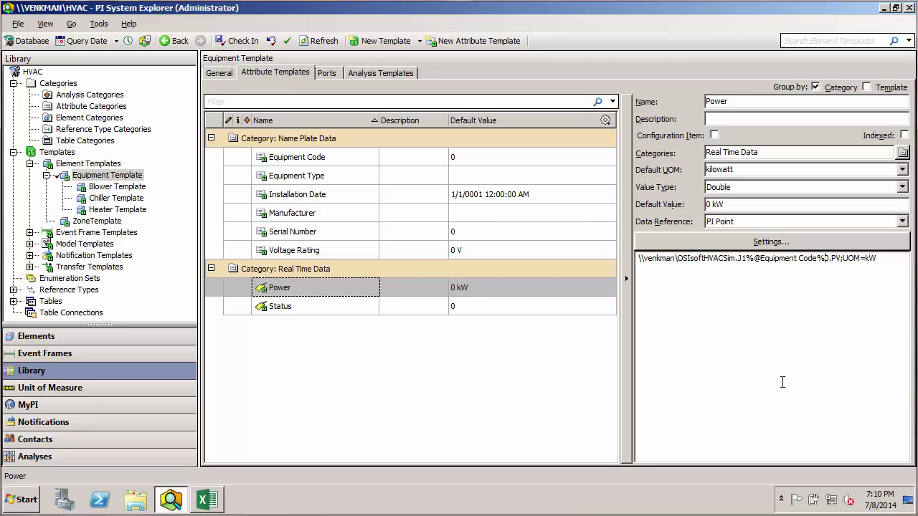
- Highlight the hard-coded digit 1 after the J in the Power attribute's tag reference
key("Left")
key("Left")
key("Left")
key("Left")
key("Left")
key("Left")
key("shift+Left")
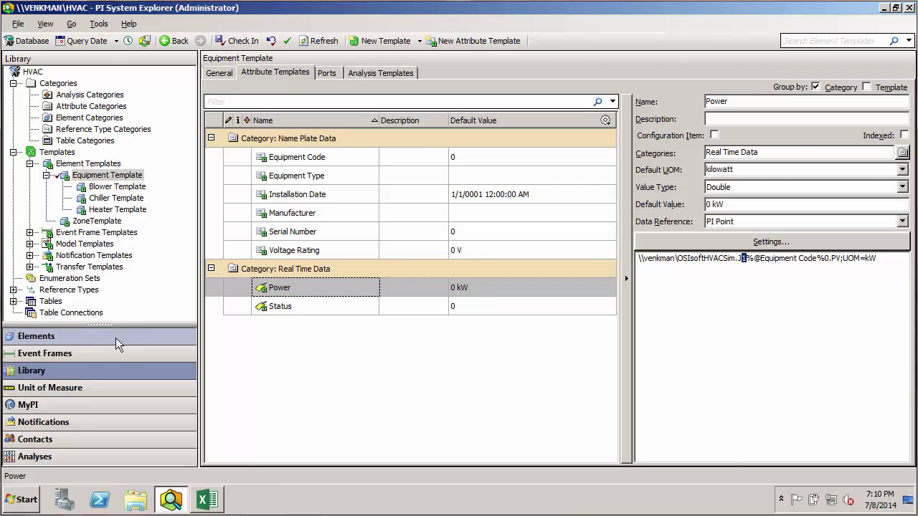
- Compare the attributes of BLR-01 and its parent element Zone1, and inspect how Zone1's Zone Number is built
left_click(93, 338)
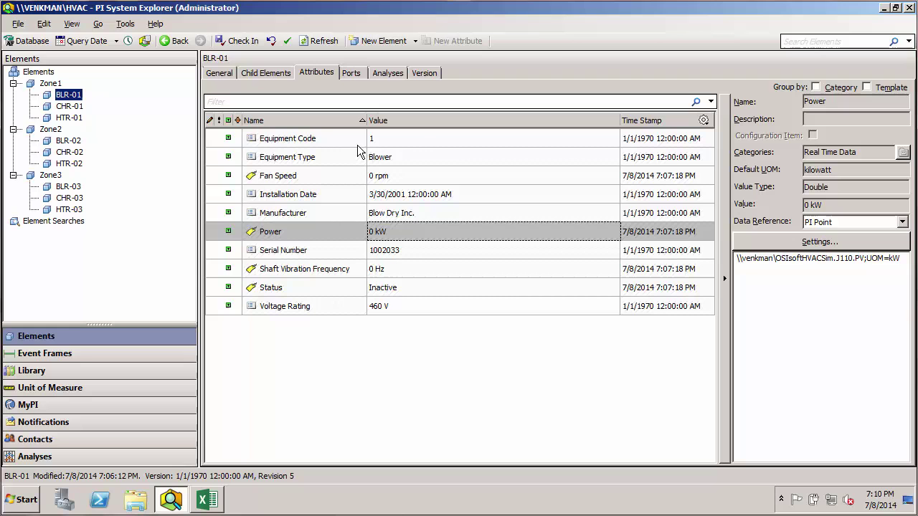
left_click(51, 85)
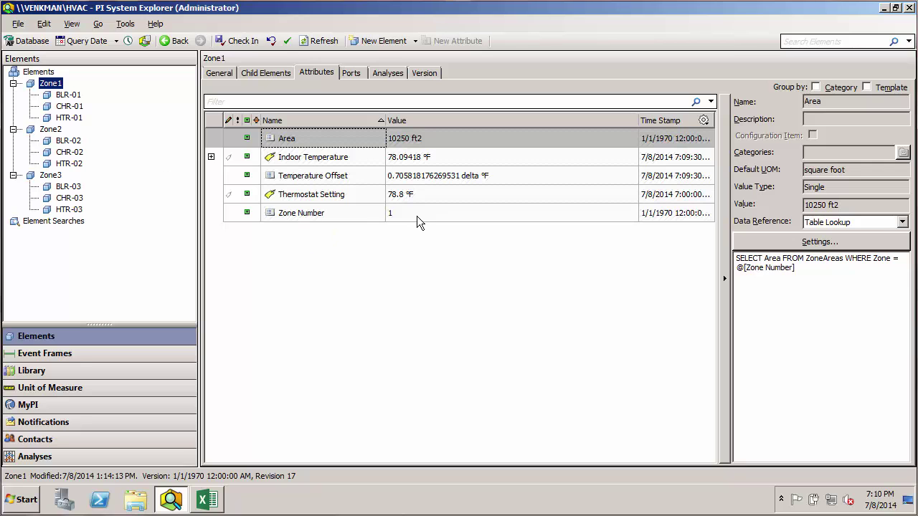
mouse_move(330, 215)
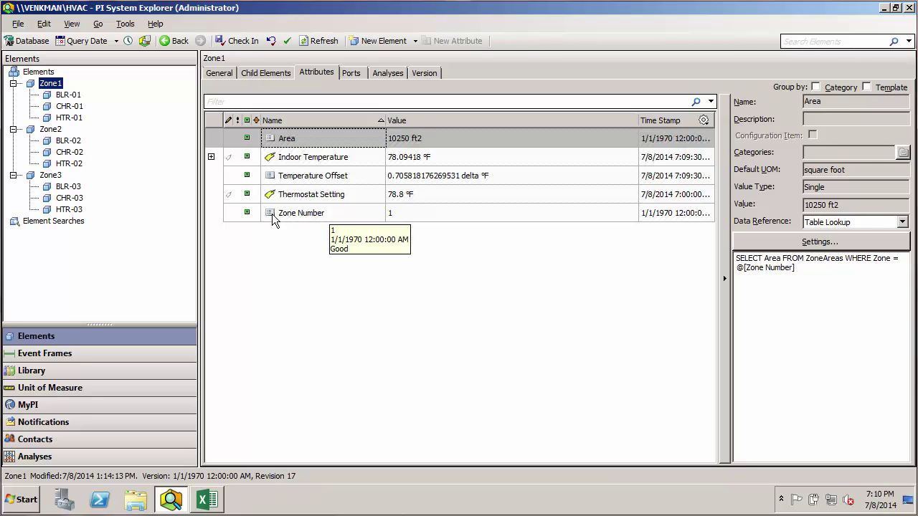
left_click(75, 97)
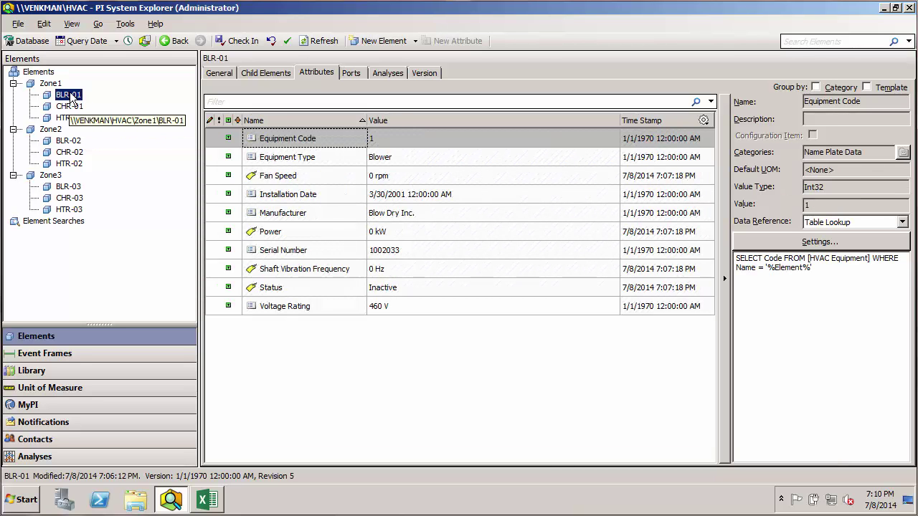
left_click(52, 84)
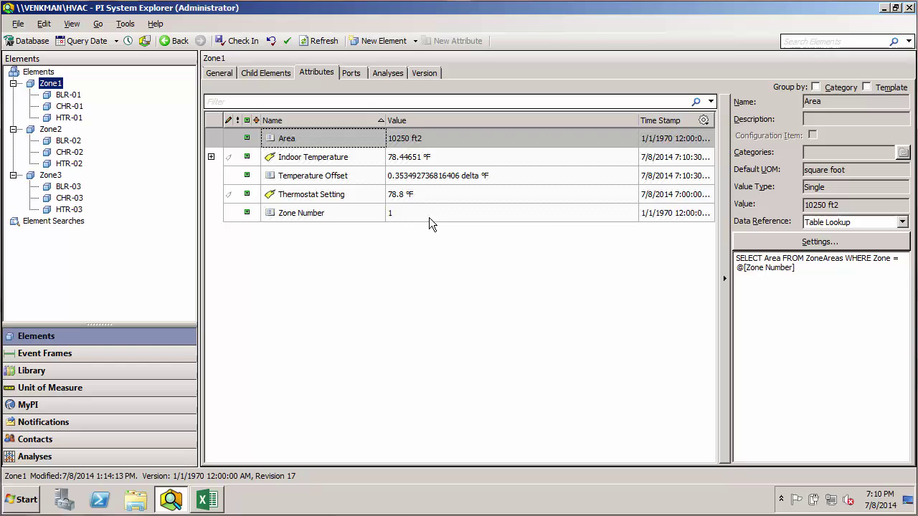
left_click(393, 215)
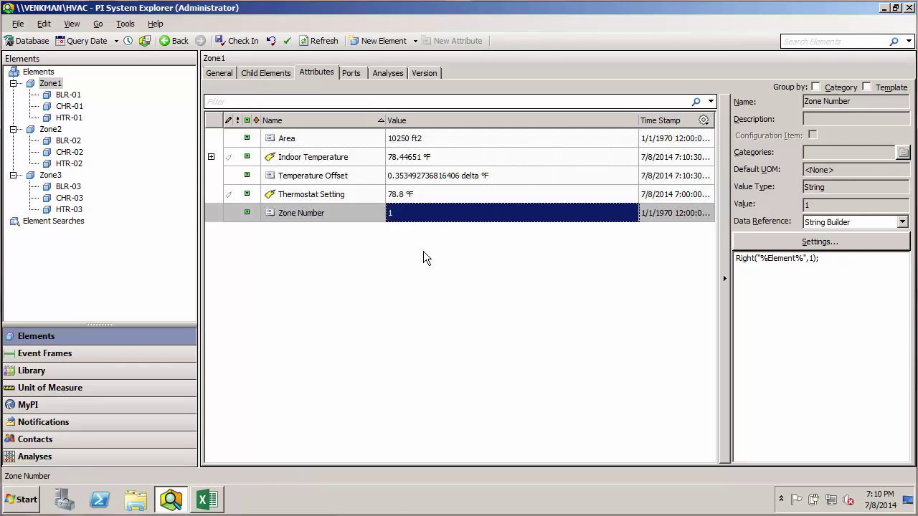
- Replace the hard-coded 1 after the J in the Equipment Template's Power reference with %@..\|Zone Number% and highlight that parameter
left_click(75, 371)
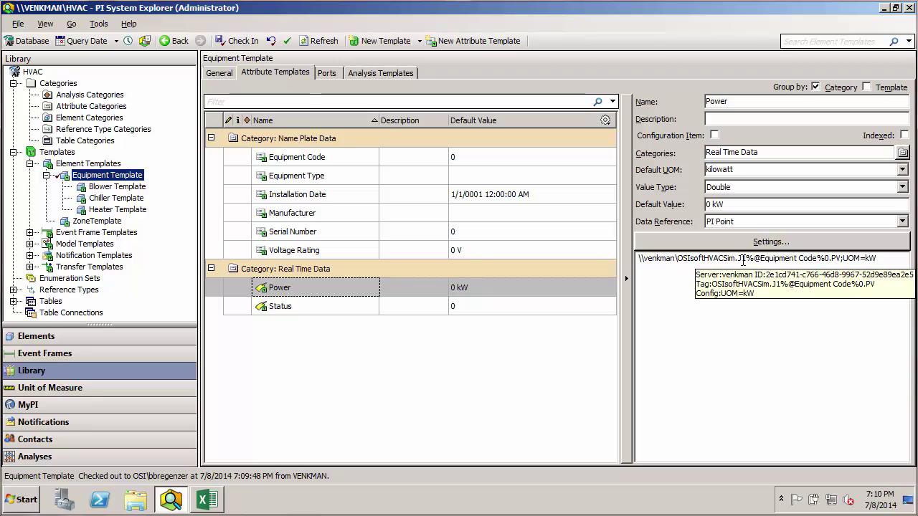
left_click(745, 259)
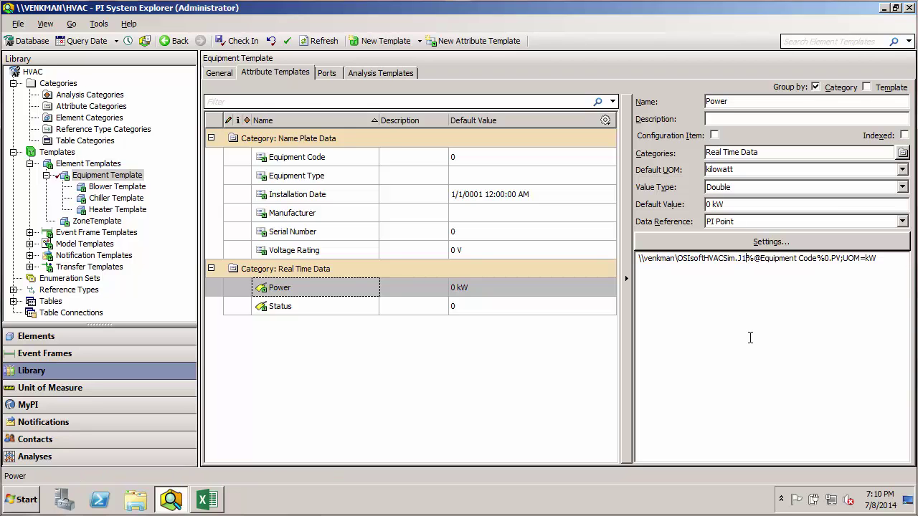
key("BackSpace")
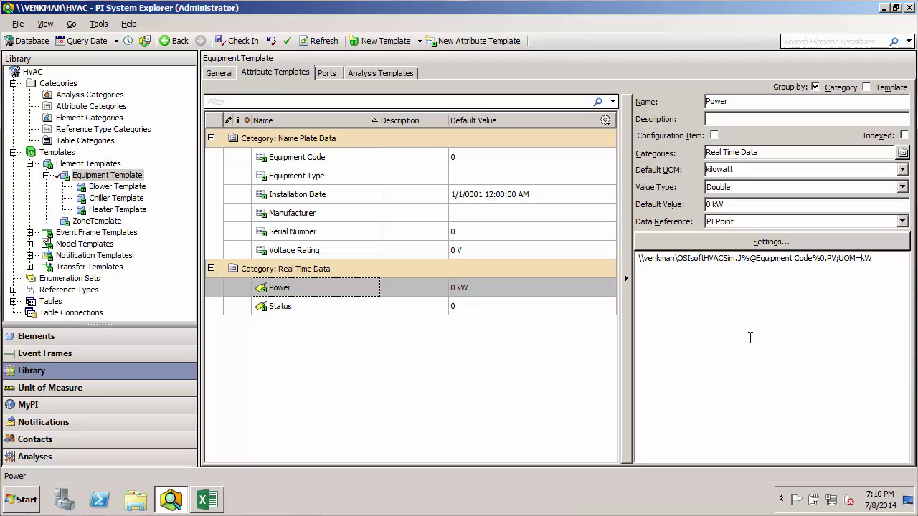
type("%")
type("@")
type("..\\")
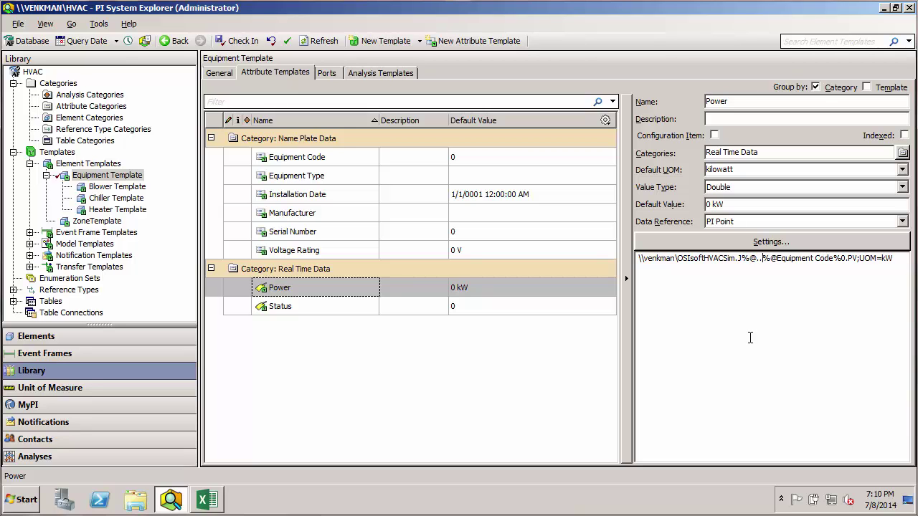
type("|")
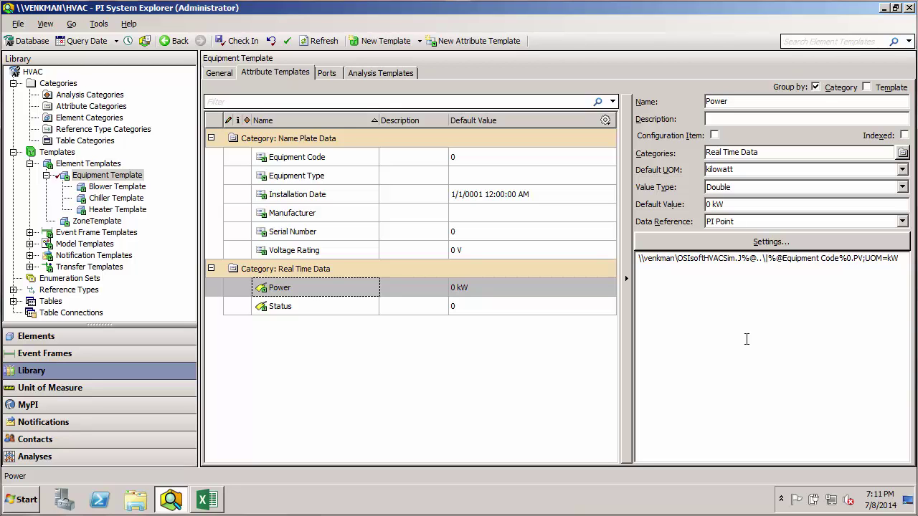
type("X")
key("BackSpace")
type("Zon")
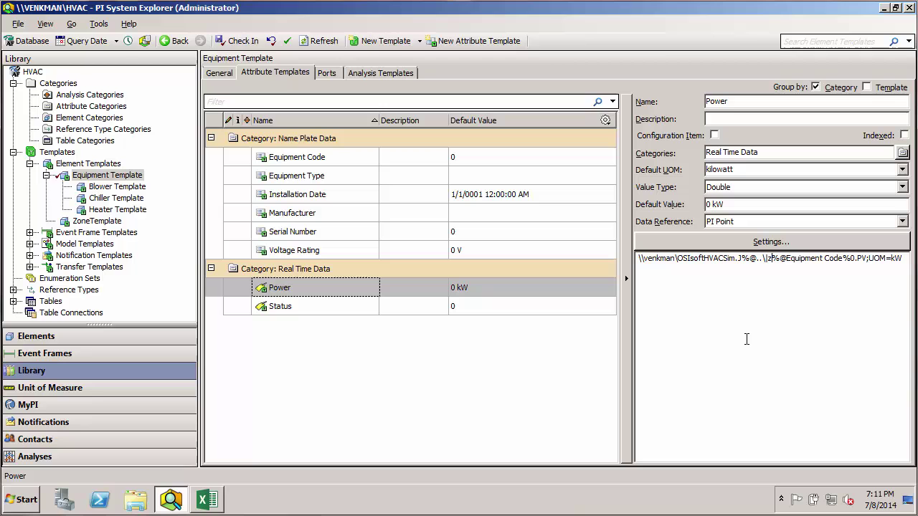
type("e Number")
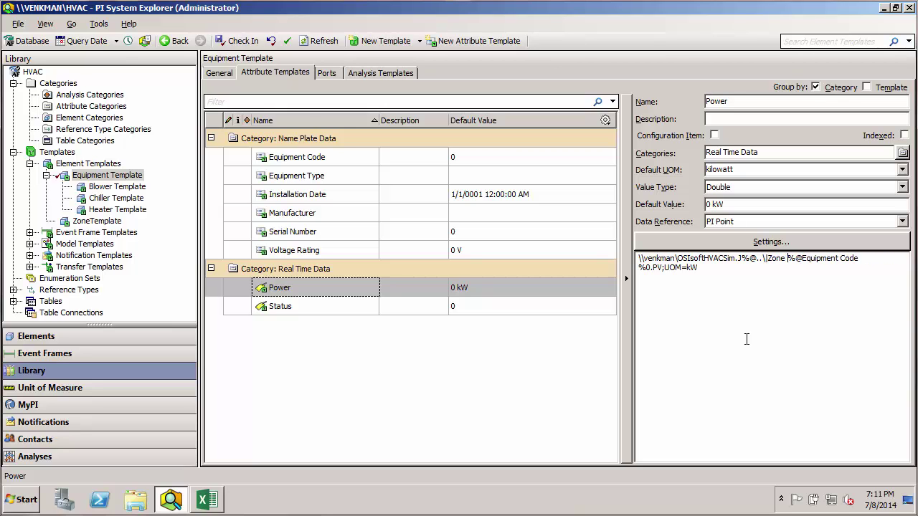
type("%")
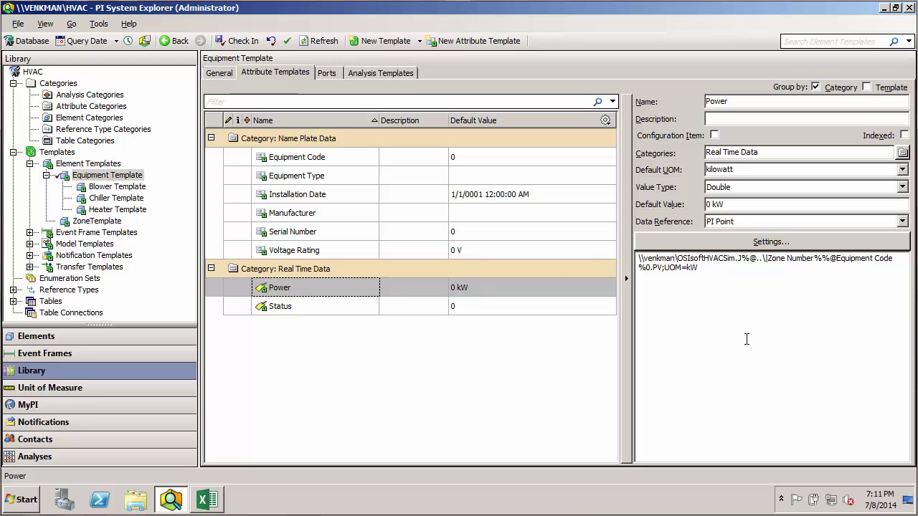
key("ctrl+shift+Left")
key("ctrl+shift+Left")
key("ctrl+shift+Left")
key("ctrl+shift+Left")
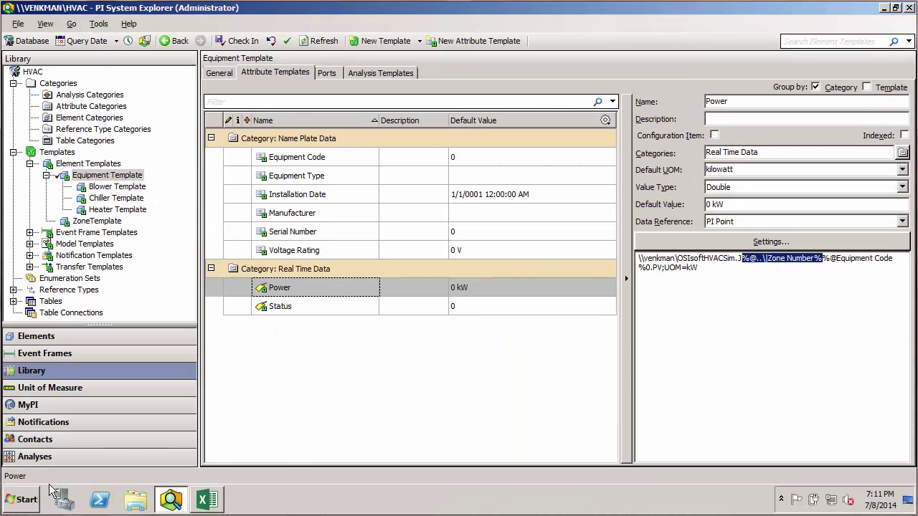
- Open a Command Prompt window and change to the PI home directory with cd %pihome%
left_click(28, 502)
left_click(67, 65)
left_click(212, 278)
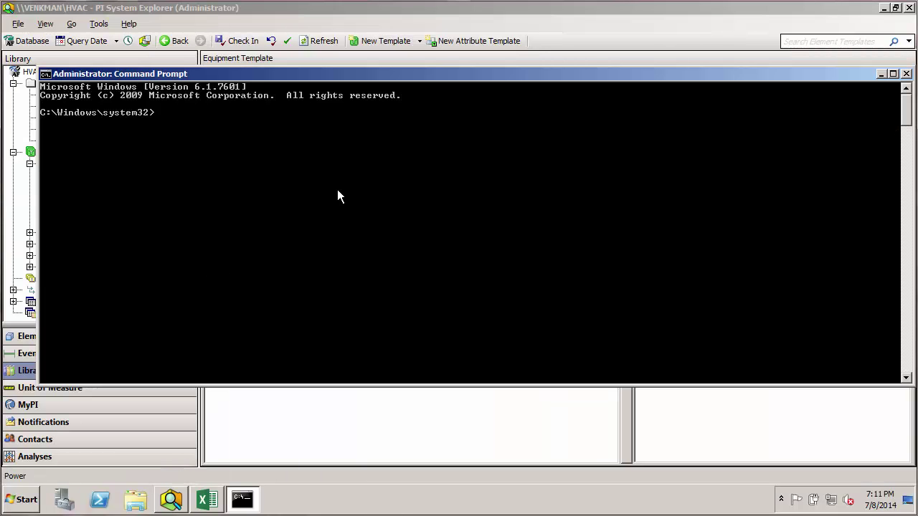
type("cd %pihome%")
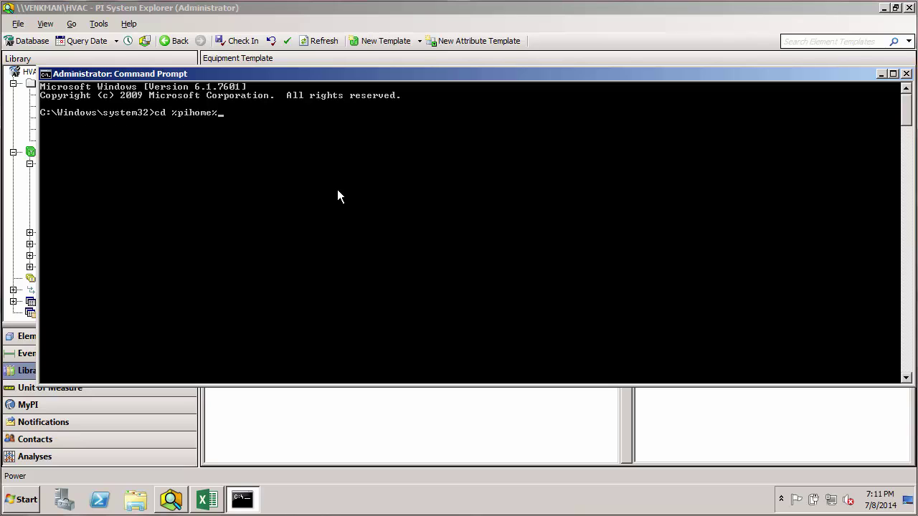
key("Return")
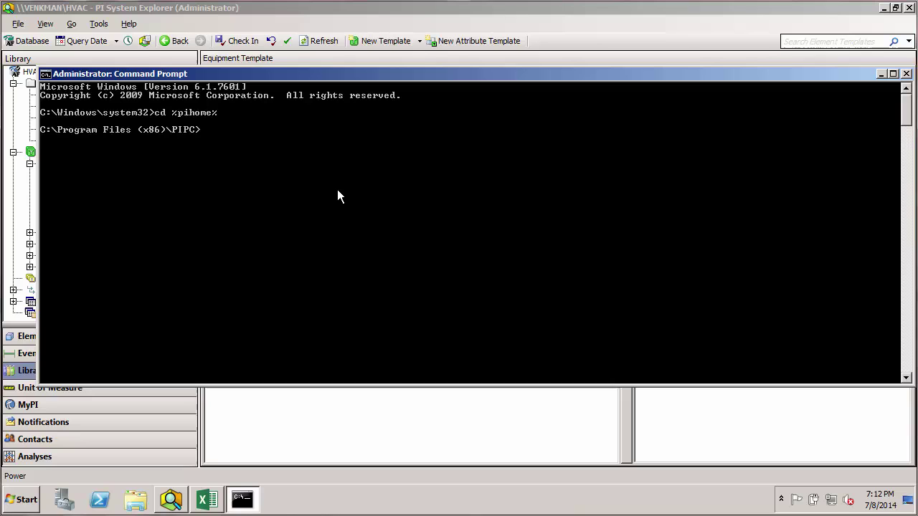
- Go up one directory with cd ..\ and return to the PIPC folder with cd .\pipc
type("cd")
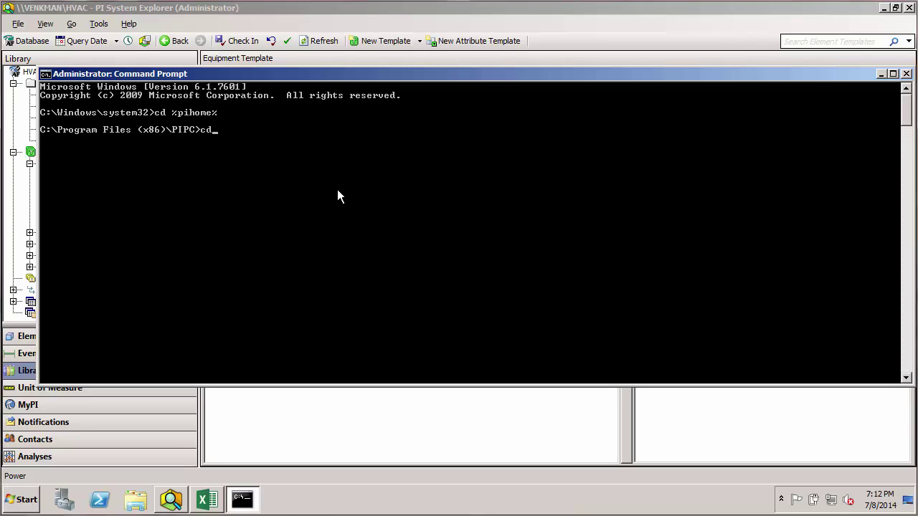
type(" ..\\")
key("Return")
type("cd")
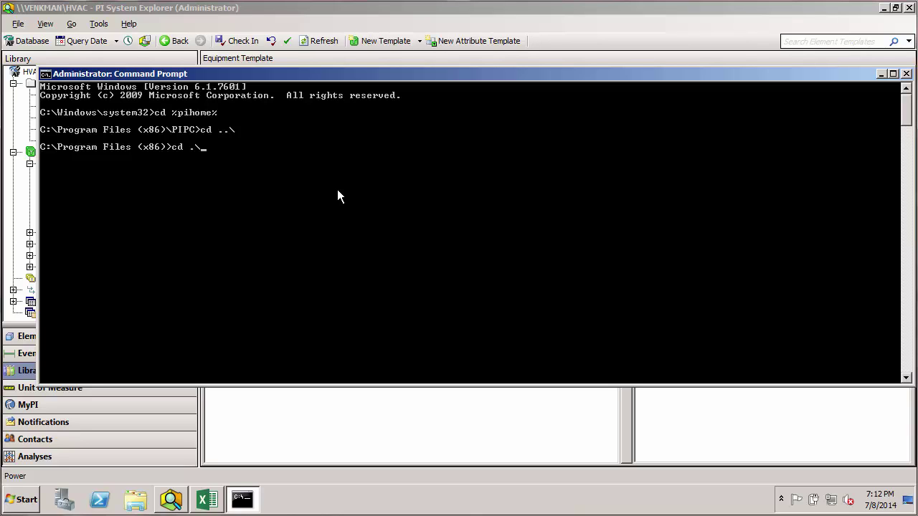
type(" .\\pipc")
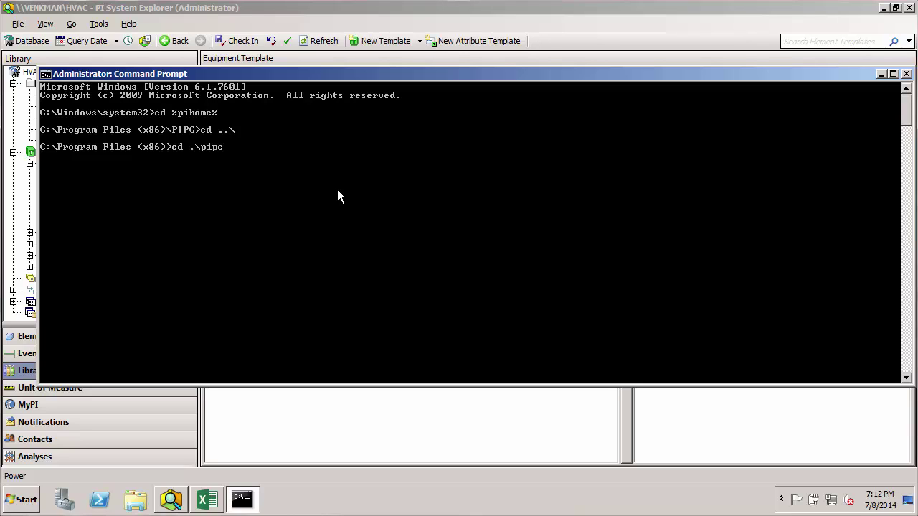
key("Return")
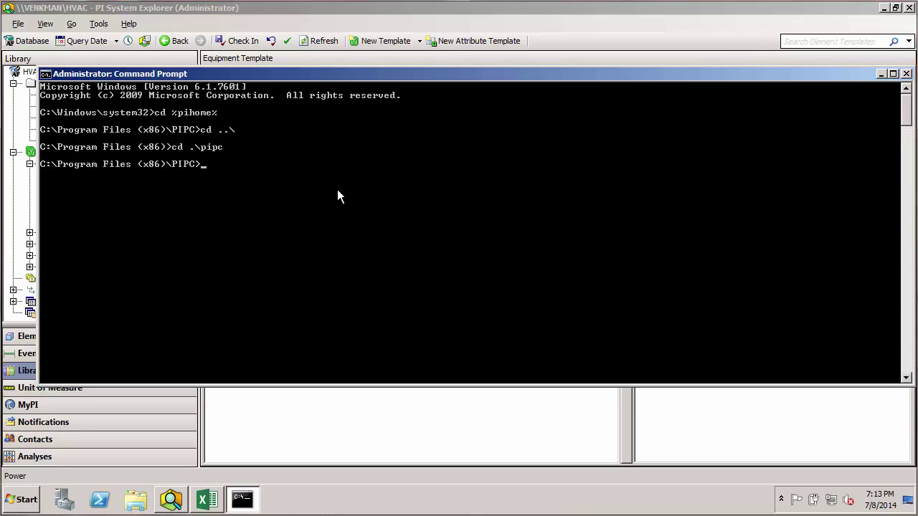
- Write the example child reference %@.\<child element>|<attribute>% on the command line and erase it without running it
type("%@.\\<child element>")
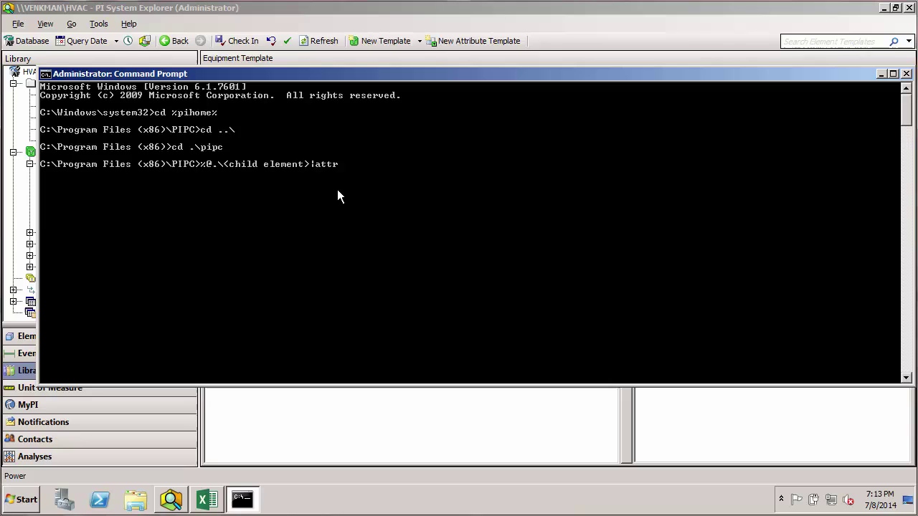
type("!<attribute ")
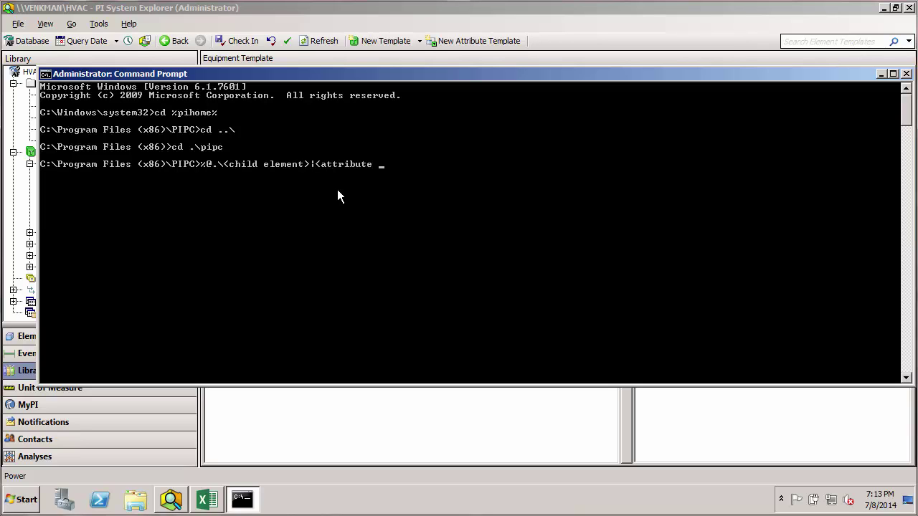
type(">%")
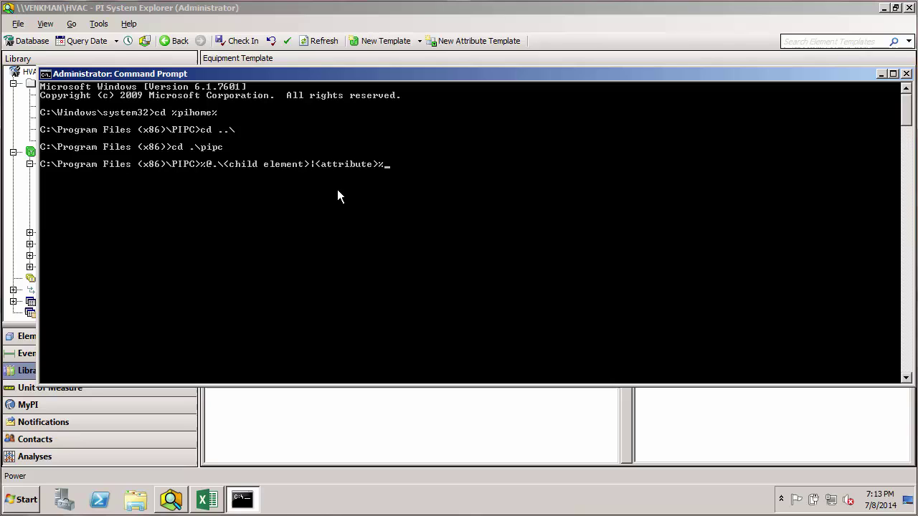
key("BackSpace")
key("BackSpace")
key("BackSpace")
key("BackSpace")
key("BackSpace")
key("BackSpace")
key("BackSpace")
key("BackSpace")
key("BackSpace")
key("BackSpace")
key("BackSpace")
key("BackSpace")
key("BackSpace")
key("BackSpace")
key("BackSpace")
key("BackSpace")
key("BackSpace")
key("BackSpace")
key("BackSpace")
key("BackSpace")
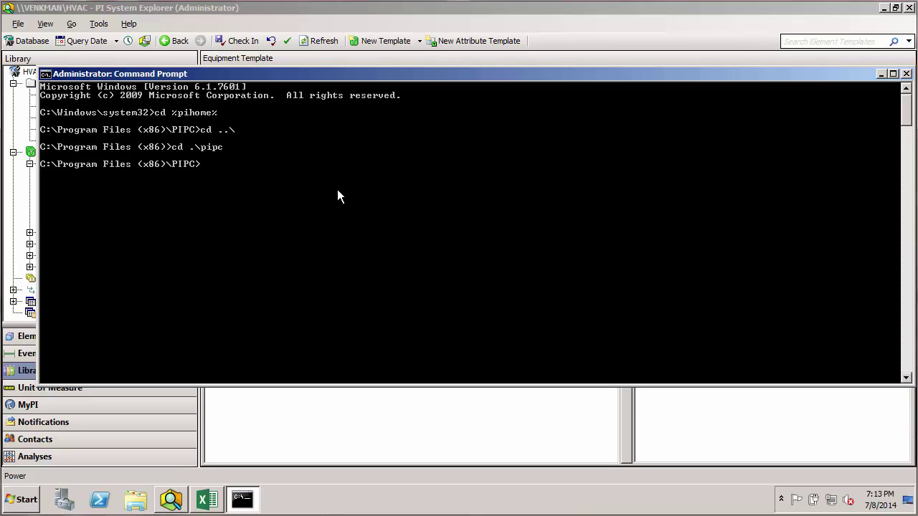
- Change into the help subfolder with cd .\help\en and go back up two levels with cd ..\..\
type("cd .\\help")
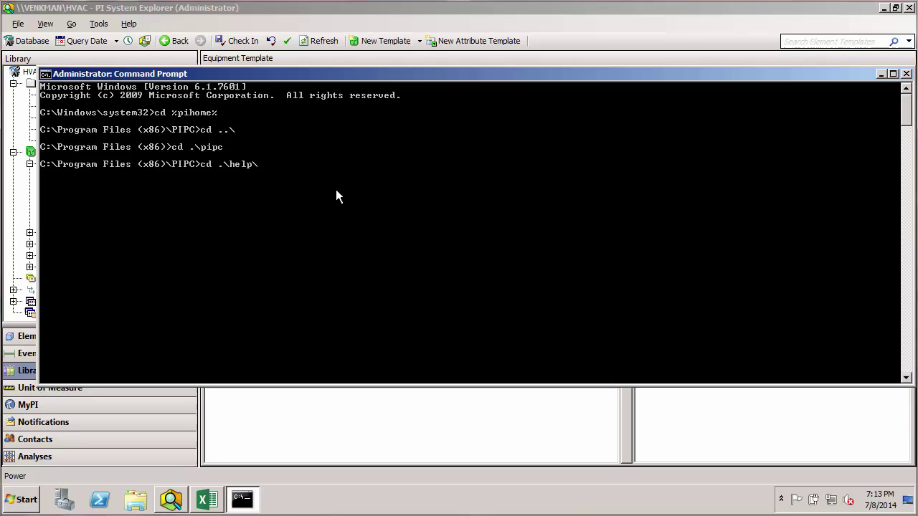
type("\\")
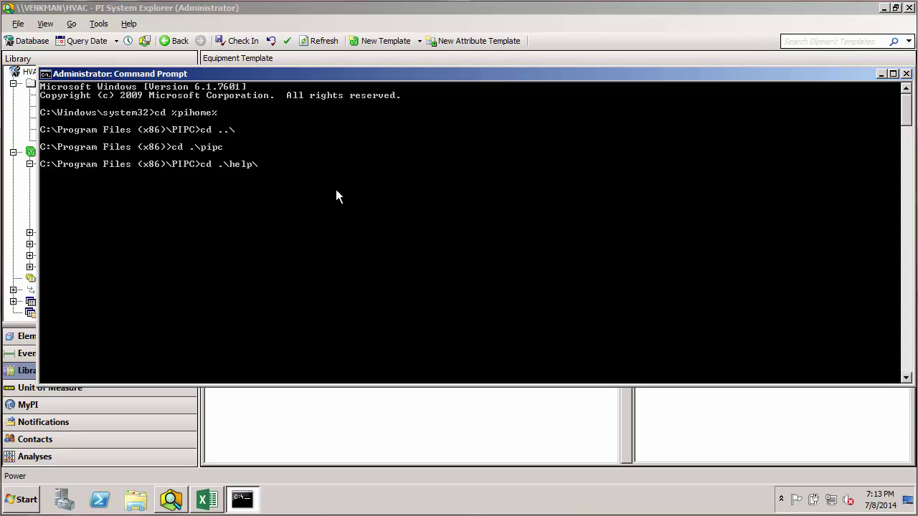
type("en")
key("Return")
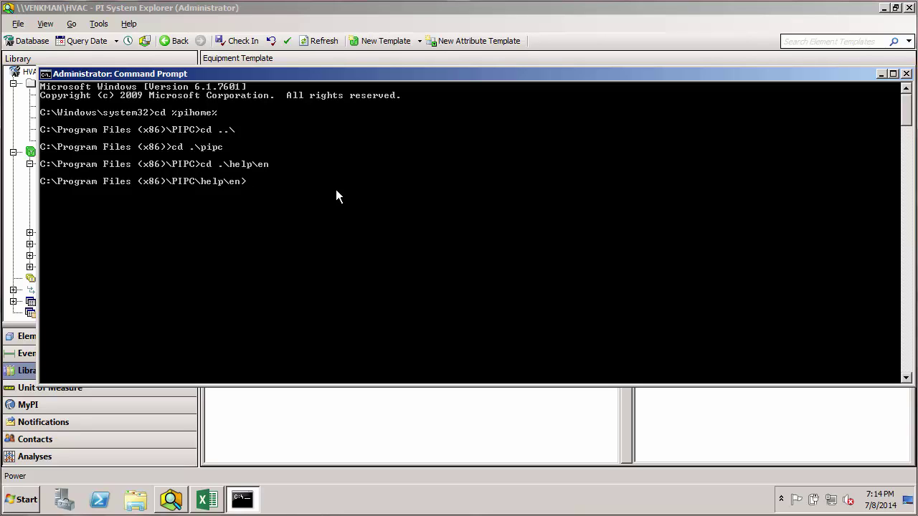
type("cd ..\\..\\")
key("Return")
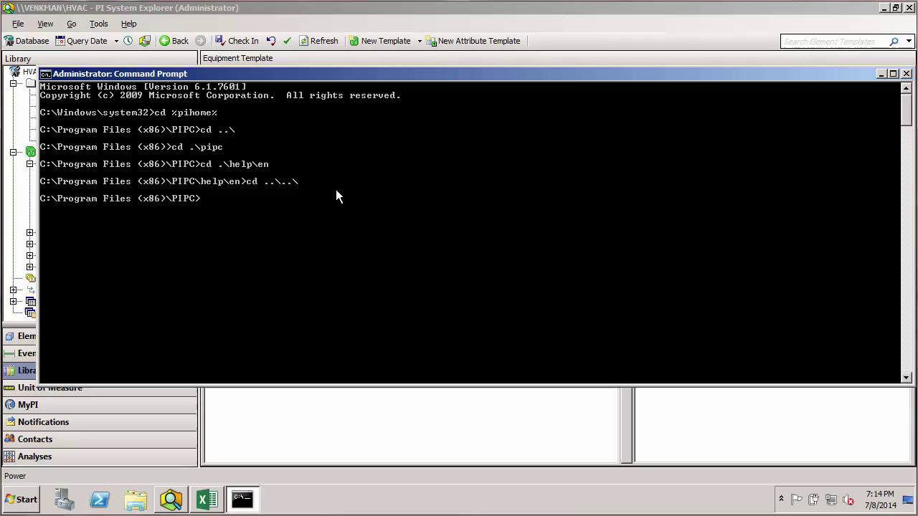
- Try the parent path notation %..\.. on the command line and change to the drive's root with cd \
type("%..")
key("Return")
type("%..\\..")
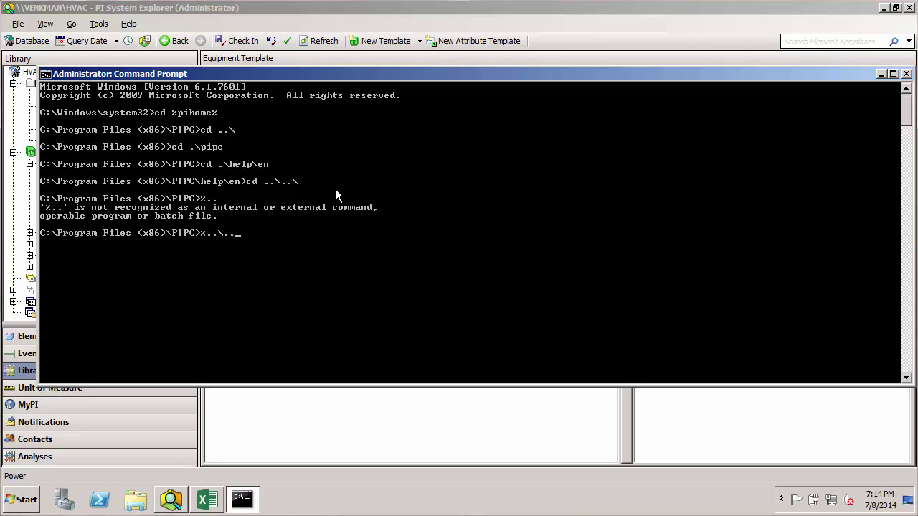
type("\\elemnent")
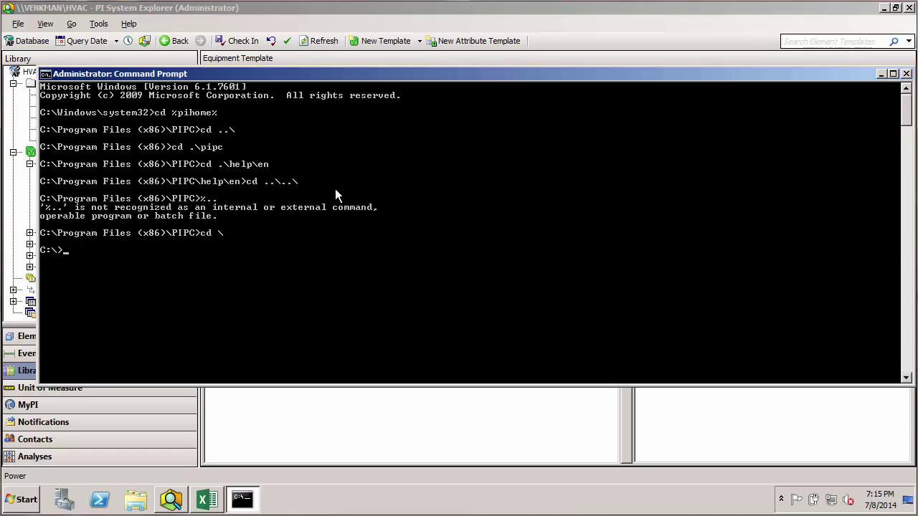
- Switch back to PI System Explorer and view the element hierarchy under Zone1, including HTR-01's attributes
left_click(259, 14)
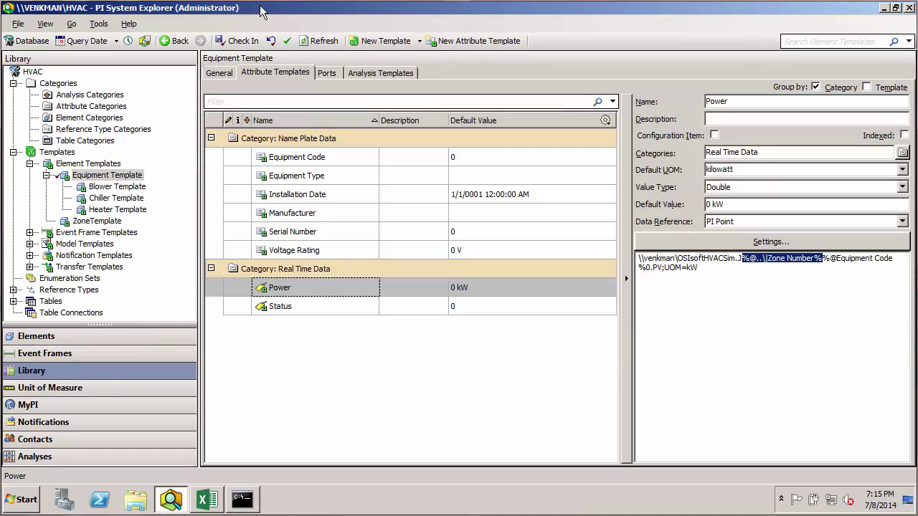
left_click(83, 335)
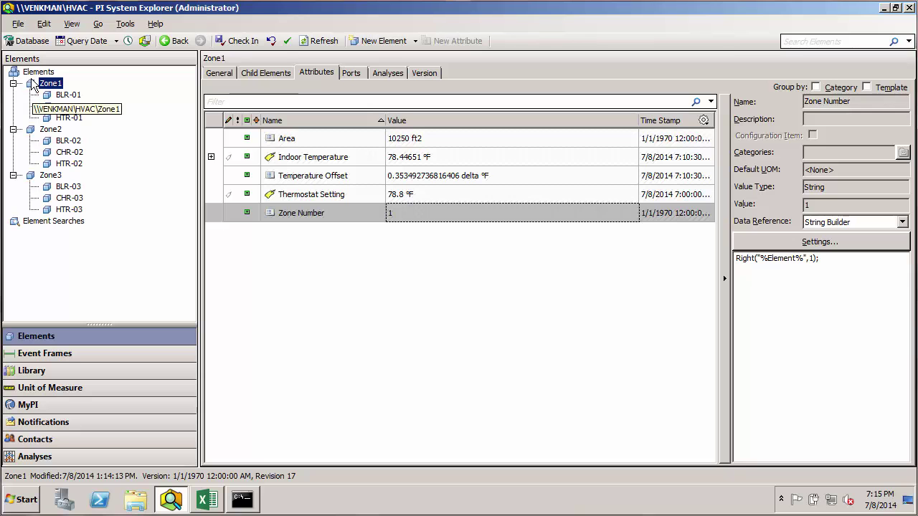
left_click(68, 119)
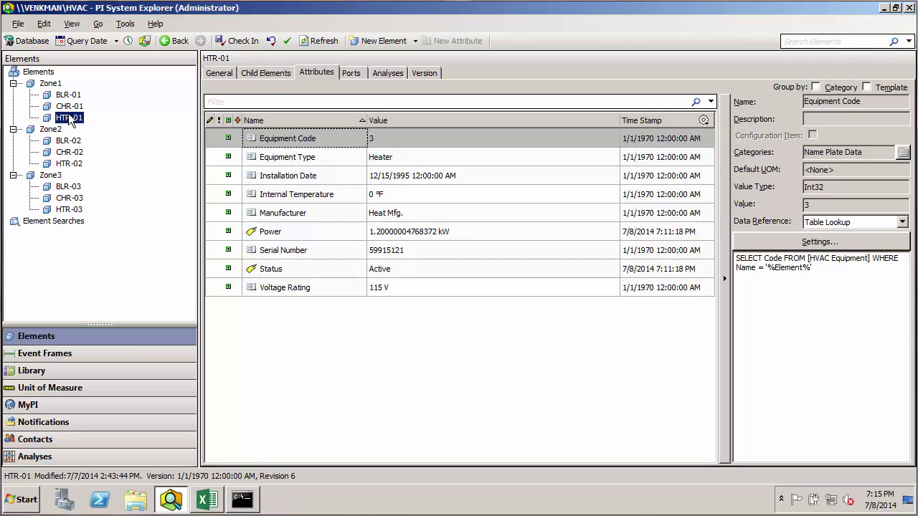
- Draft a root-level path example with %\element% and |<attribute name in the Command Prompt, and close the window without running it
left_click(242, 500)
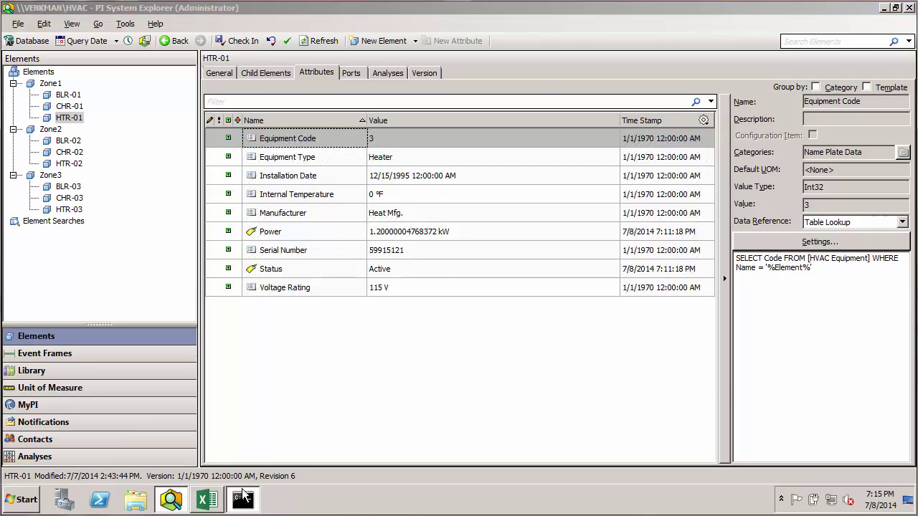
type("%")
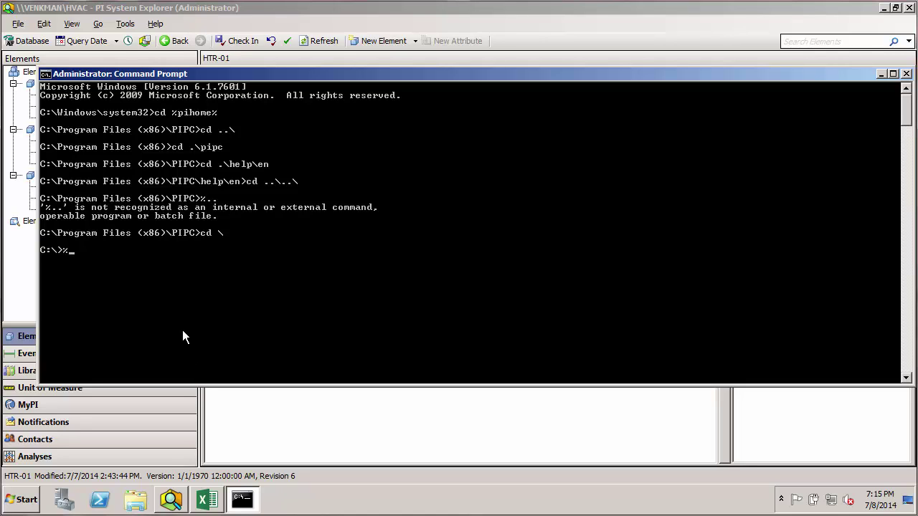
type("\\")
type("elem")
type("en")
type("t")
type("%")
key("Left")
key("Left")
key("Left")
type("@")
key("BackSpace")
key("BackSpace")
key("BackSpace")
key("BackSpace")
key("BackSpace")
key("BackSpace")
key("Delete")
type("!<attribute name")
left_click(907, 74)
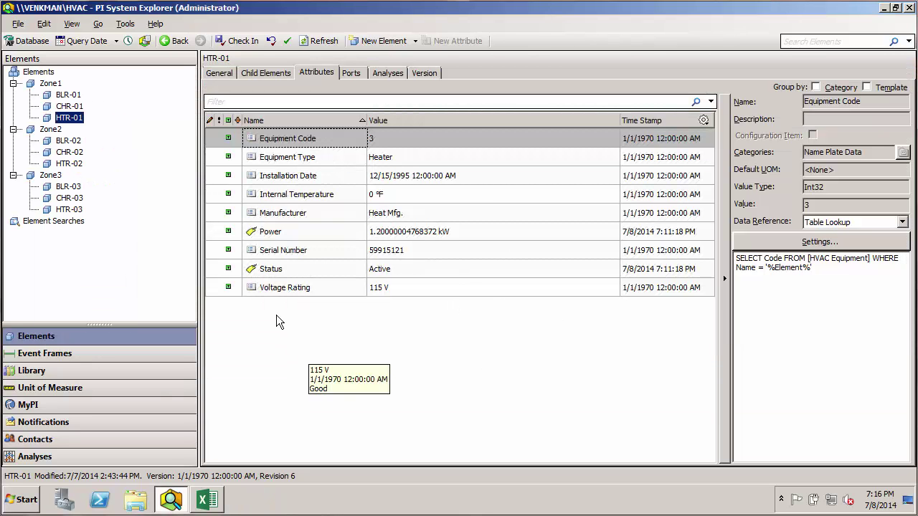
- Review the Zone Number and Equipment Code substitutions in the Equipment Template's Power reference and check in the template
left_click(32, 370)
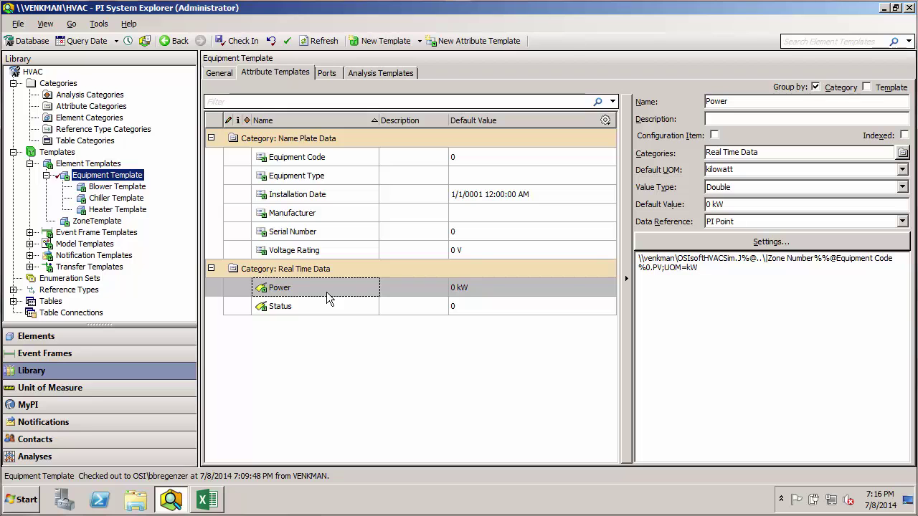
left_click(748, 267)
left_click_drag(748, 266, 671, 310)
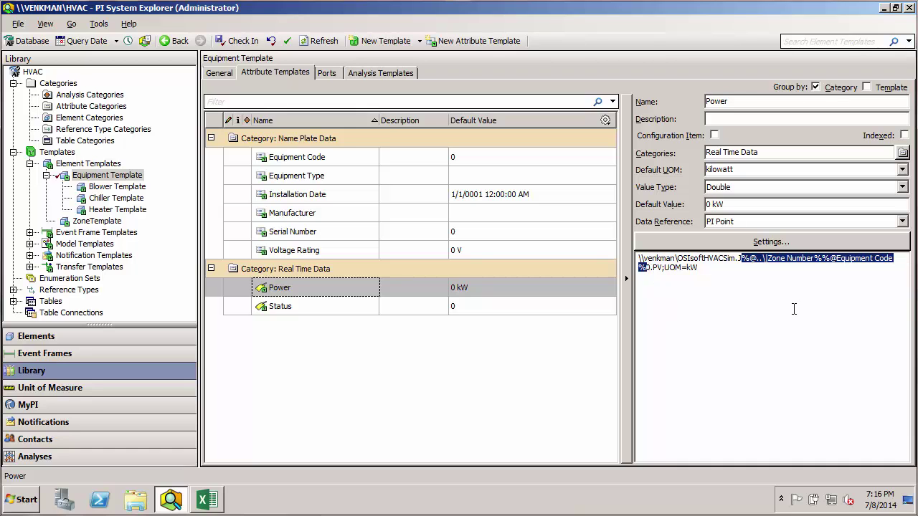
left_click(239, 41)
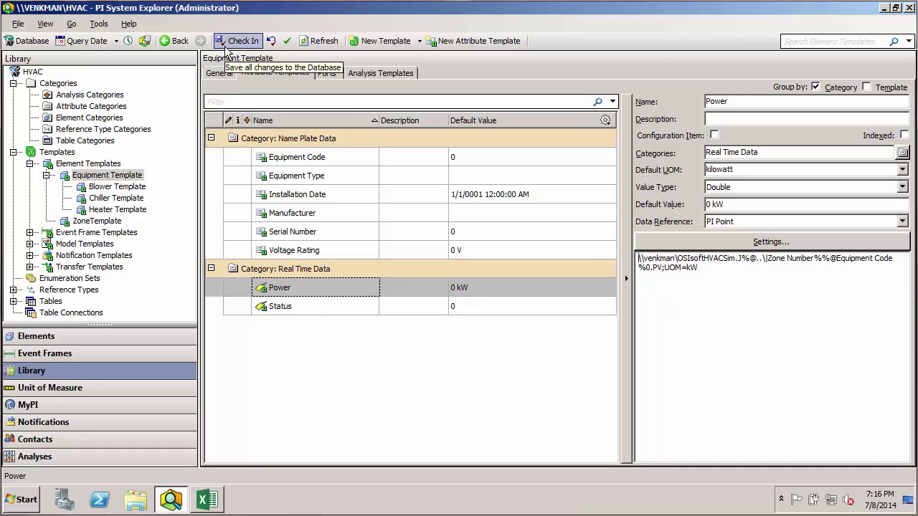
- Reset the Power attribute of element BLR-01 under Zone1 to its template definition
left_click(72, 337)
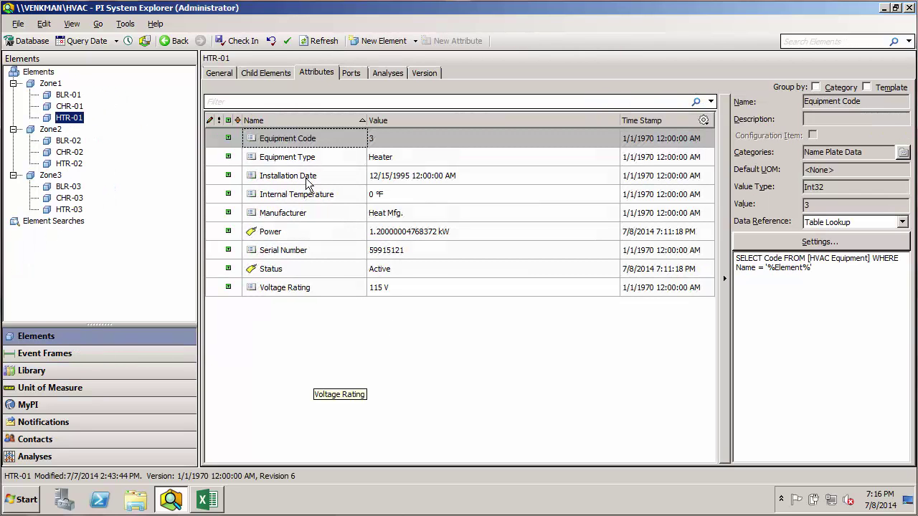
left_click(64, 98)
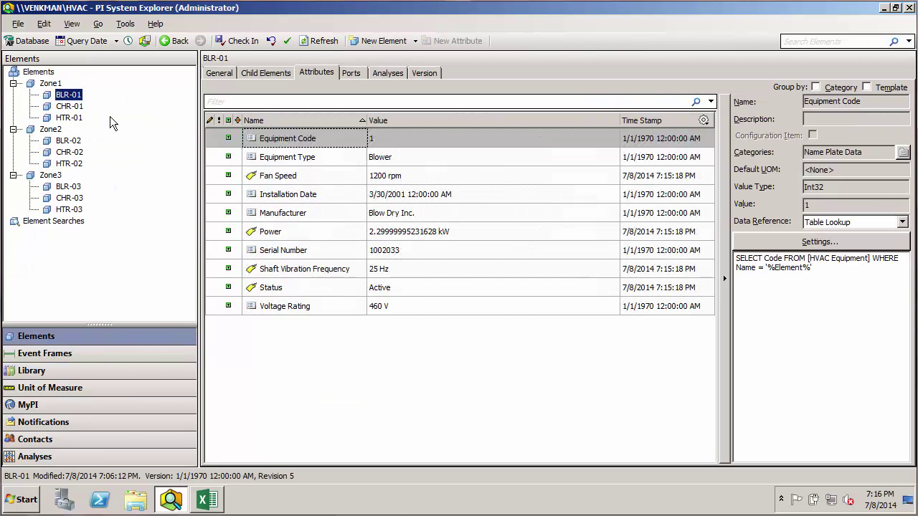
right_click(387, 234)
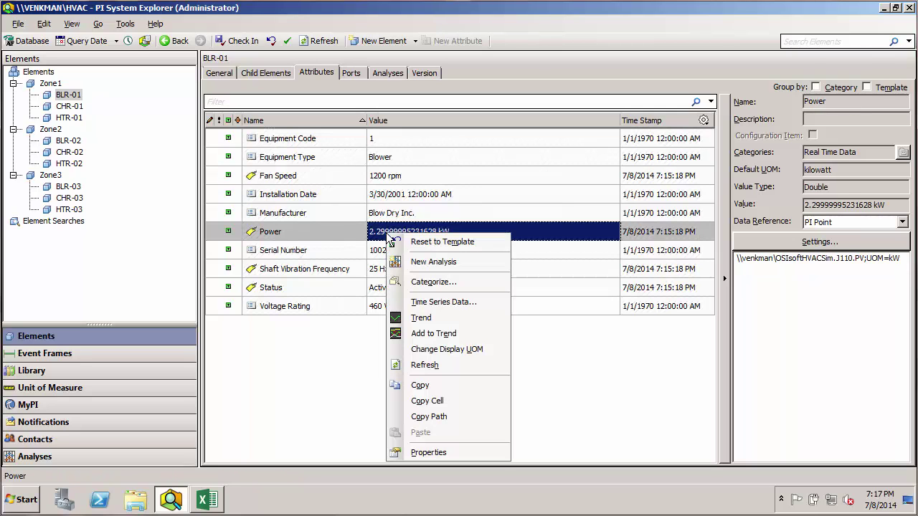
left_click(452, 243)
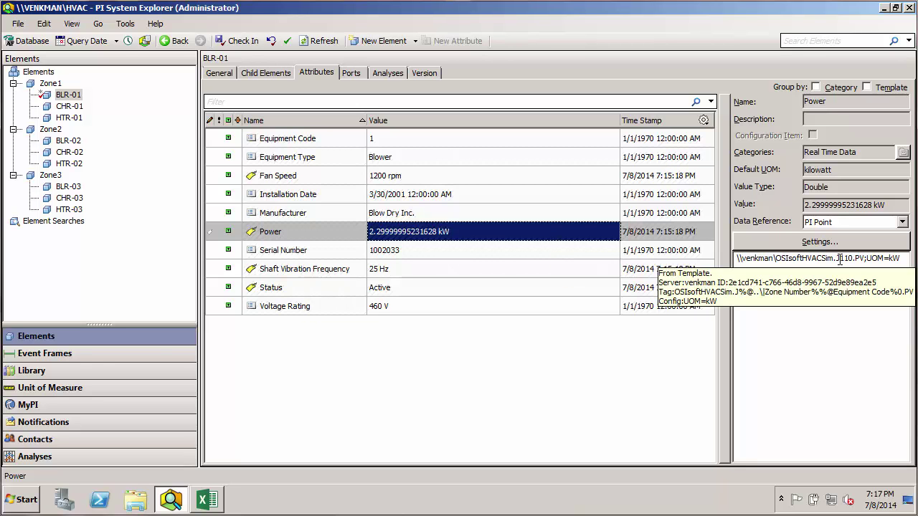
- Check in a test change of the Equipment Template's Power tag suffix to .PVa and inspect BLR-01's Power attribute
left_click(59, 365)
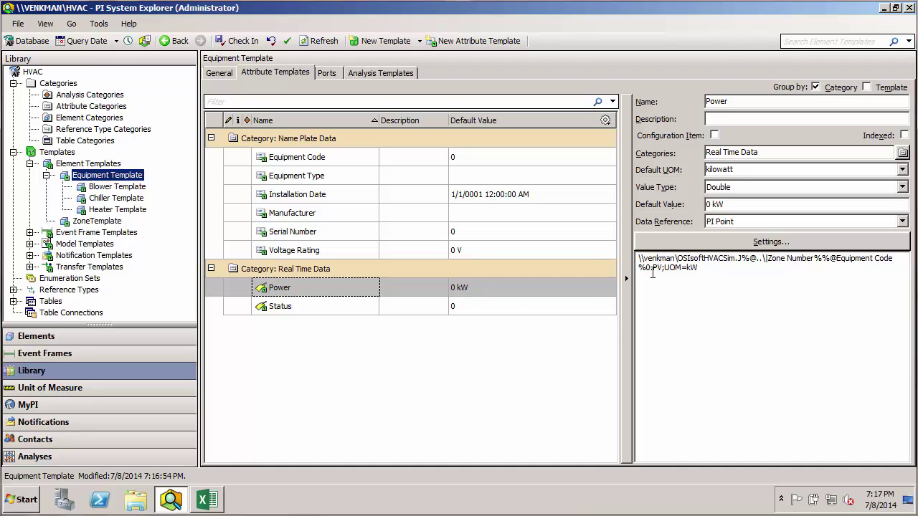
mouse_move(660, 268)
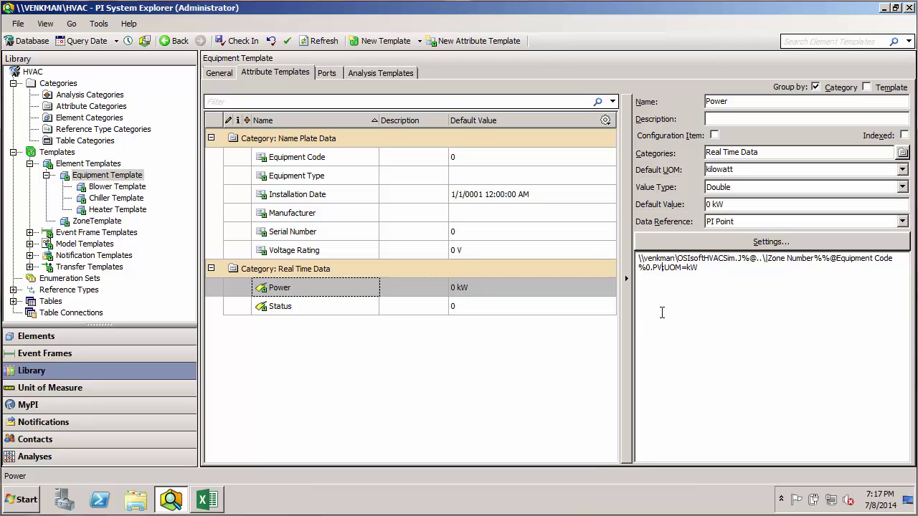
left_click(663, 313)
type("a")
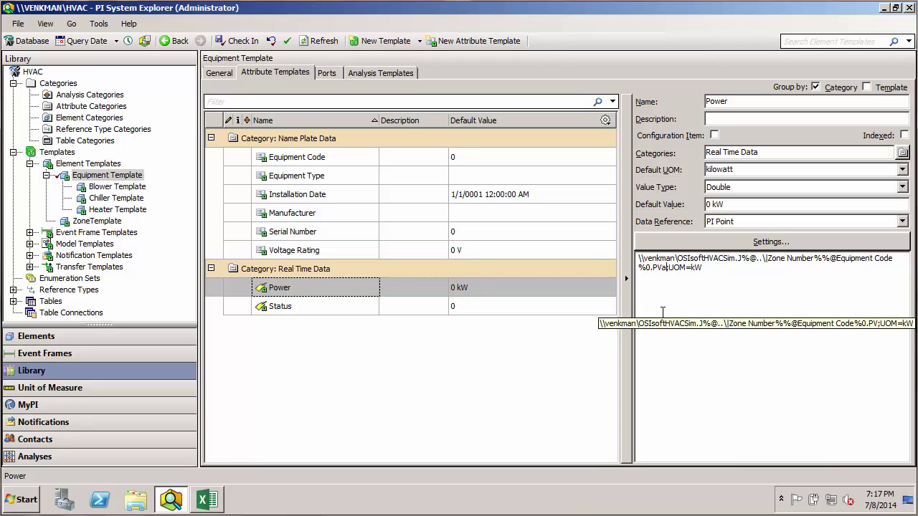
left_click(239, 40)
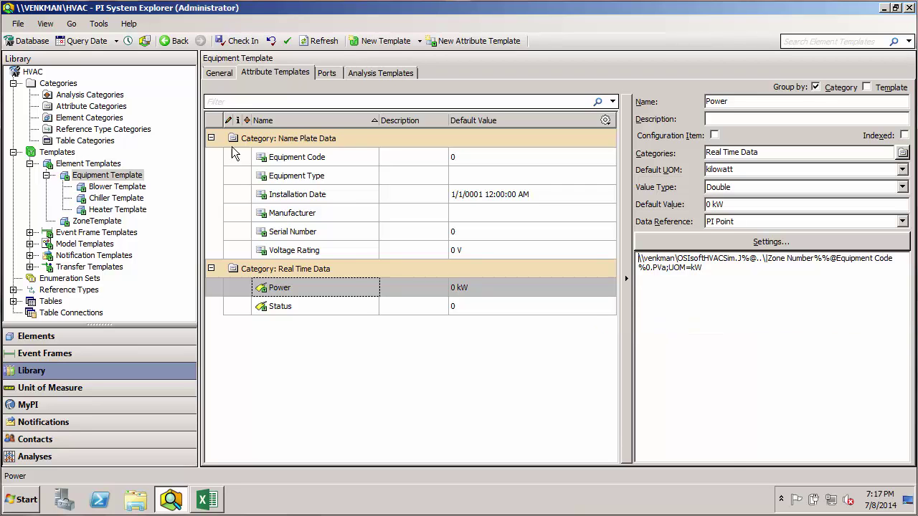
left_click(44, 340)
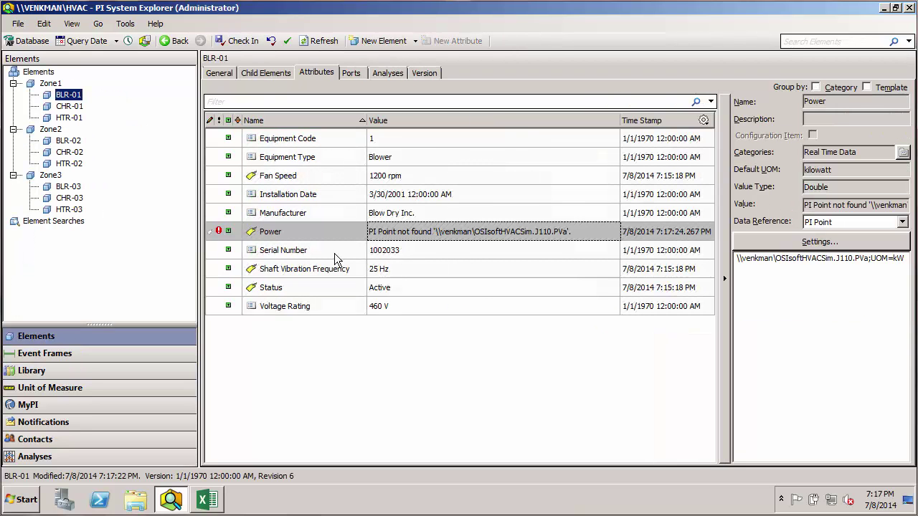
left_click(538, 239)
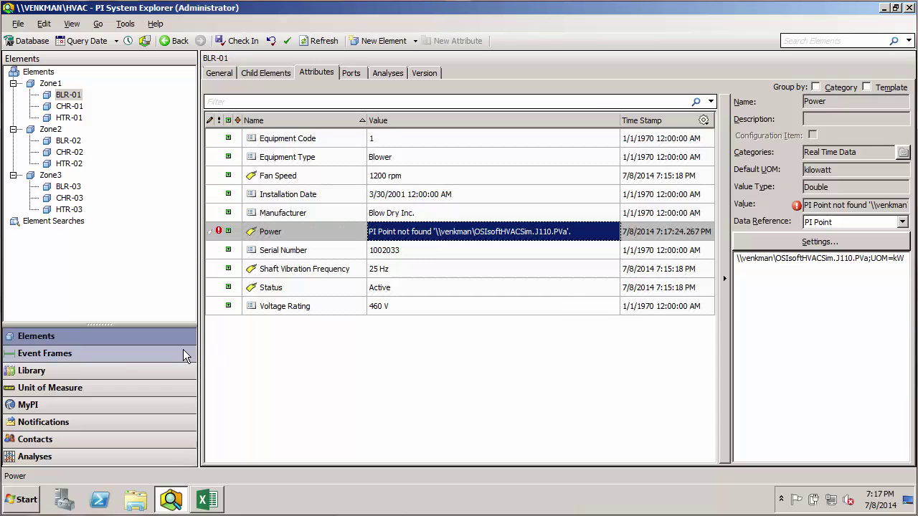
- Restore the .PV suffix in the Equipment Template's Power reference, check it in, and inspect BLR-01's Power attribute again
left_click(67, 373)
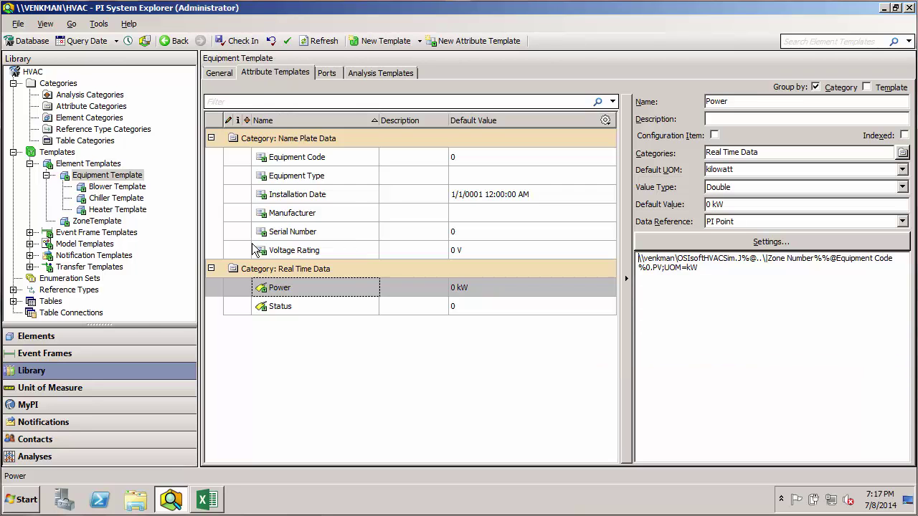
left_click(36, 336)
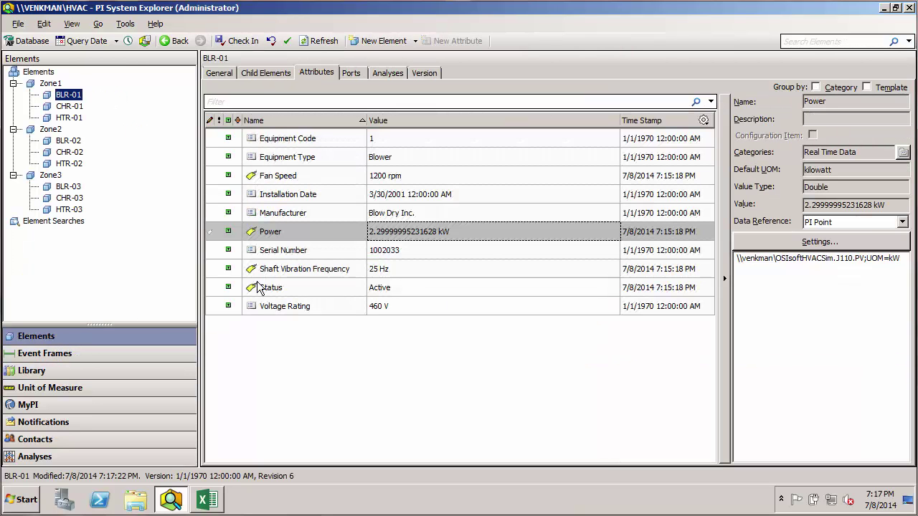
left_click(411, 235)
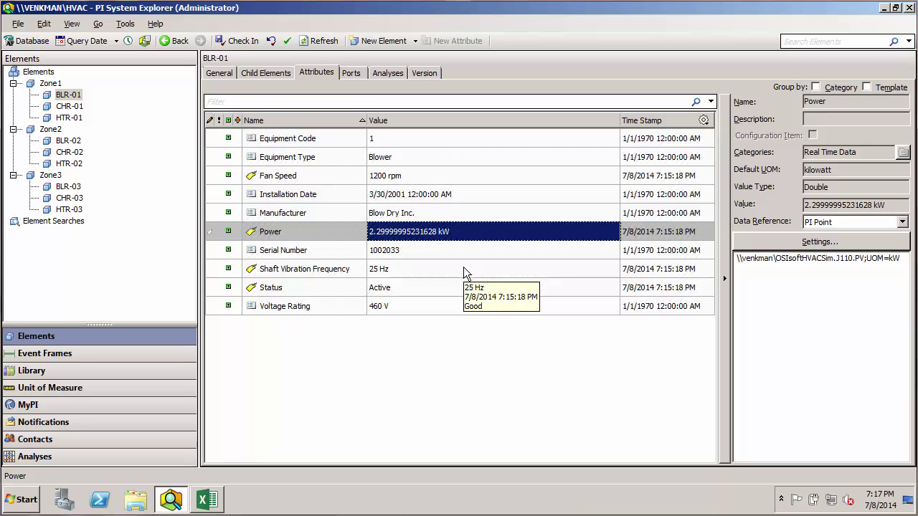